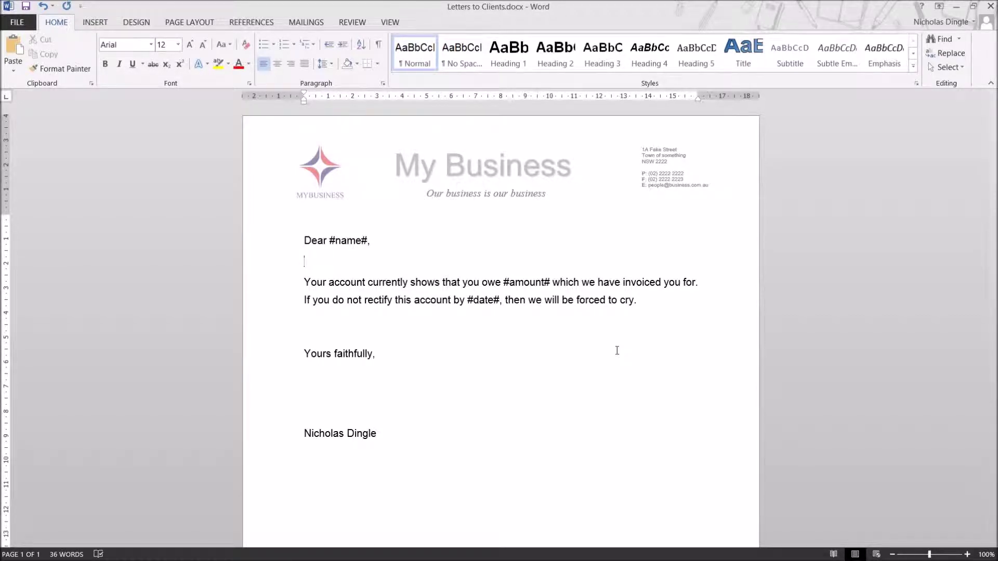
scroll(606, 319, "down", 5)
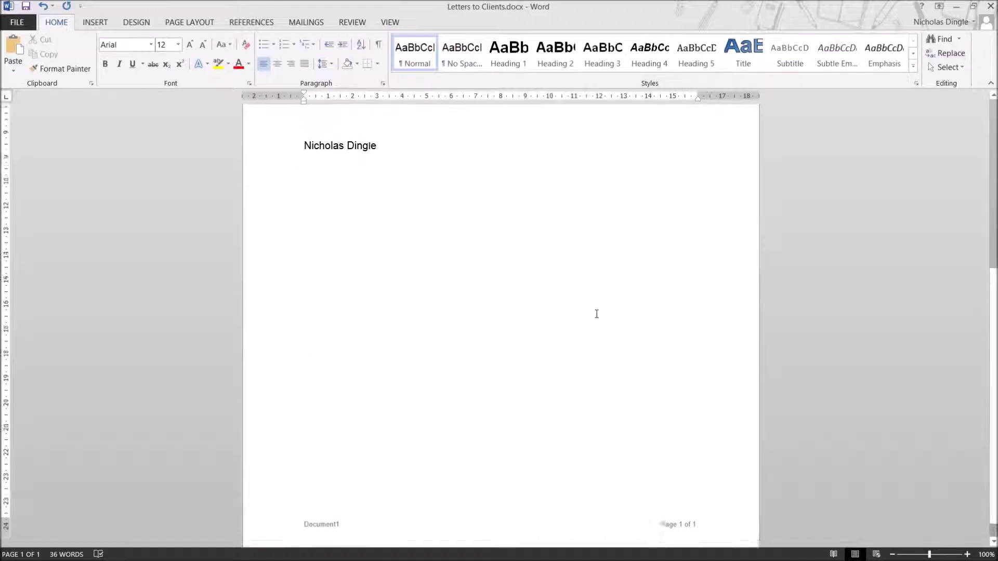
scroll(596, 313, "up", 5)
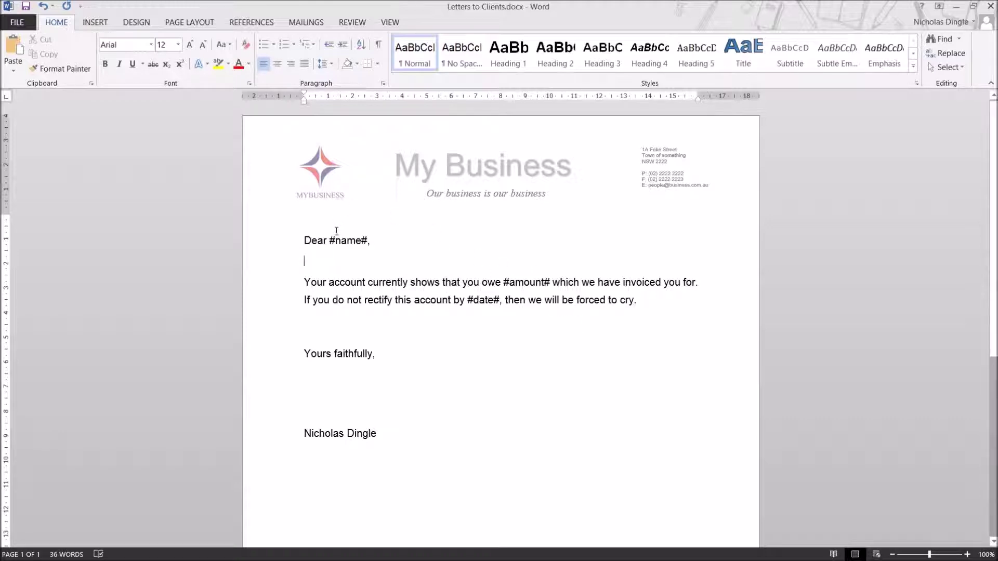
left_click_drag(329, 241, 367, 241)
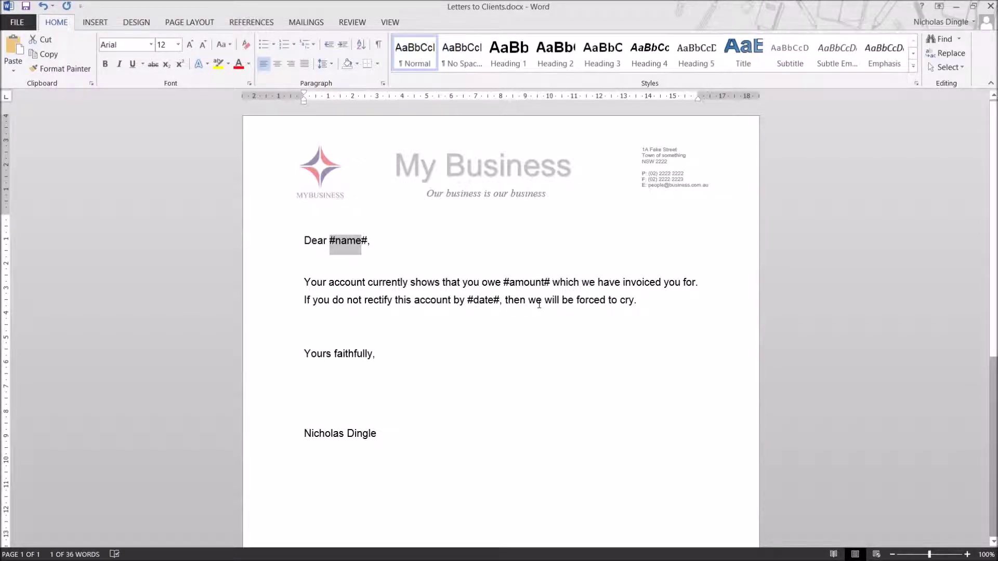
left_click(537, 302)
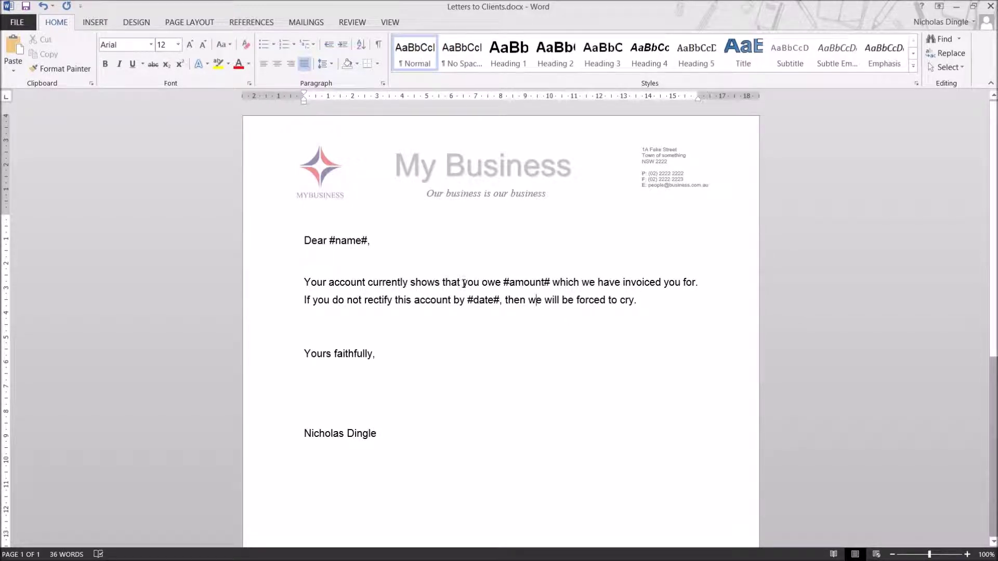
- Start a Letters mail merge for this document and create a new recipient list
left_click(311, 23)
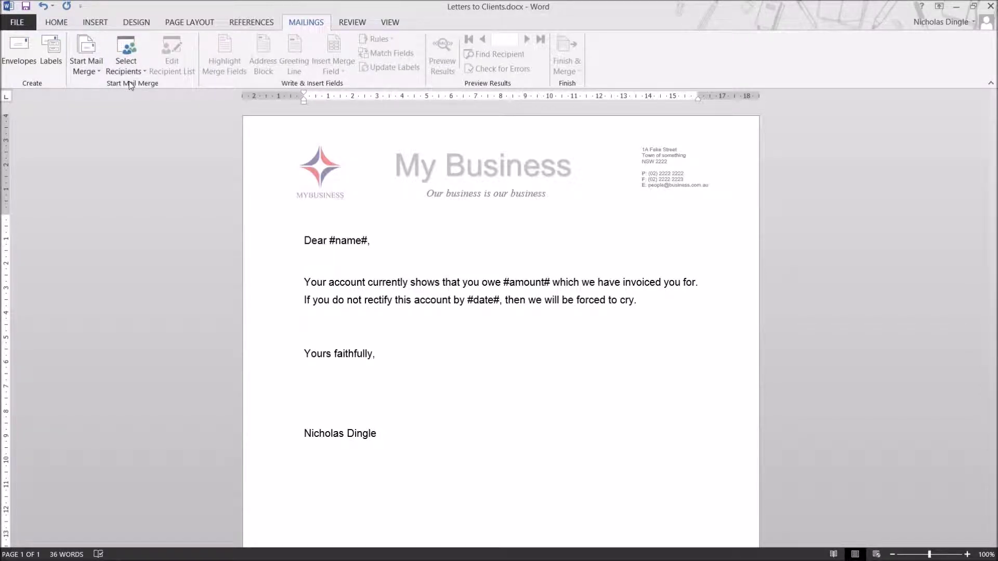
left_click(95, 68)
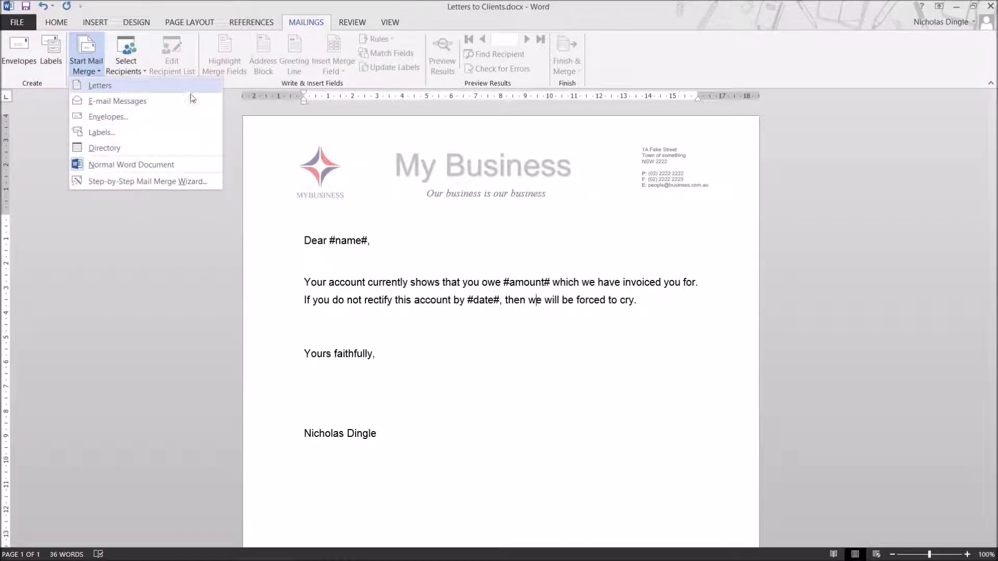
left_click(100, 86)
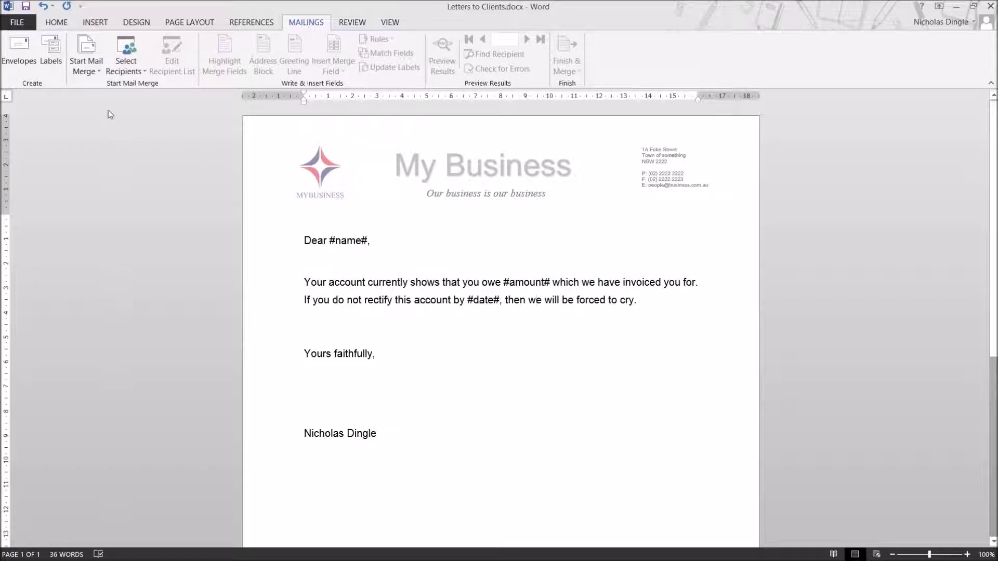
left_click(133, 69)
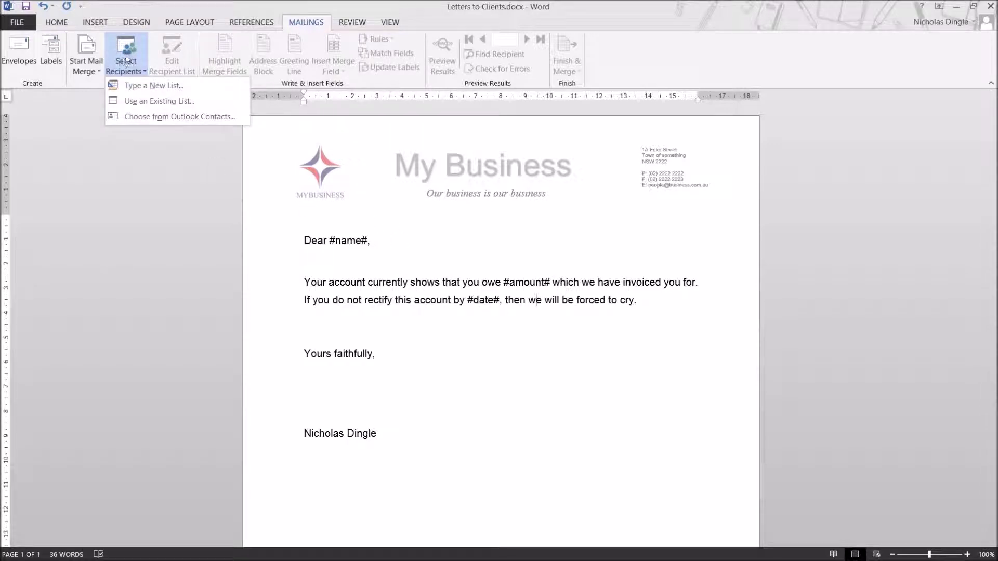
left_click(182, 86)
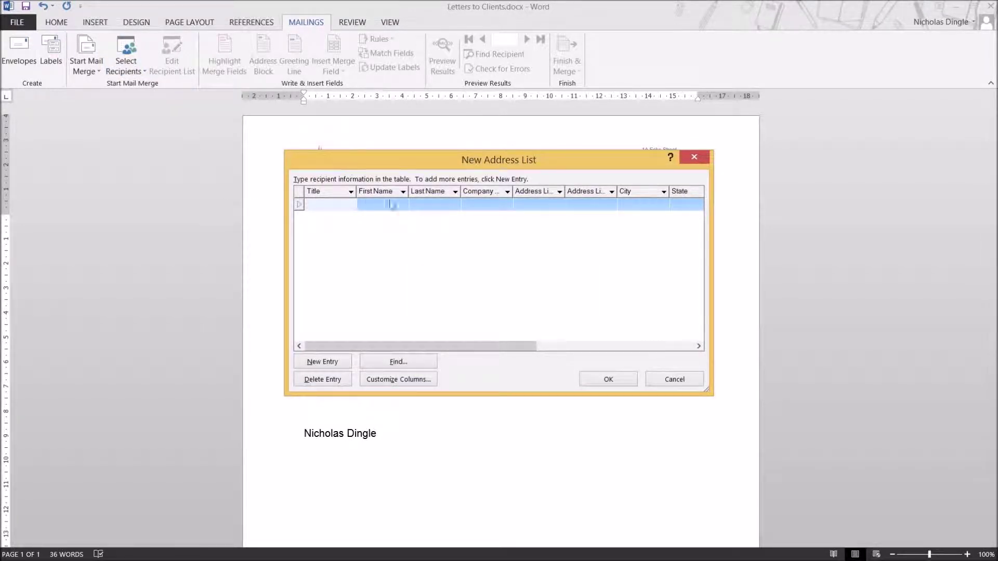
- Customize the address list columns by deleting the Company Name, Last Name and First Name fields
left_click_drag(501, 344, 439, 350)
left_click_drag(531, 347, 461, 352)
left_click(410, 380)
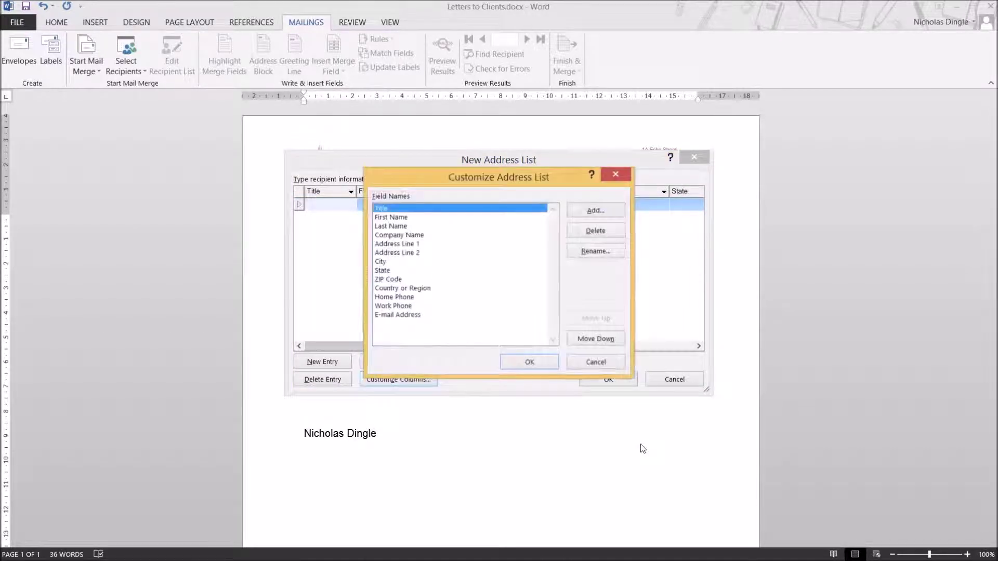
left_click(432, 226)
left_click_drag(430, 270, 428, 316)
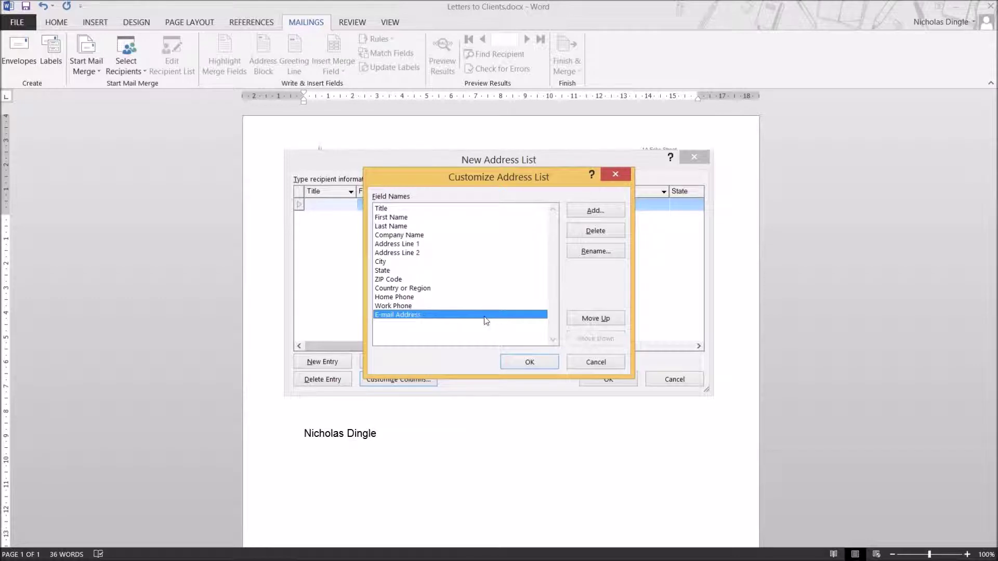
key("Up")
key("Up")
key("Up")
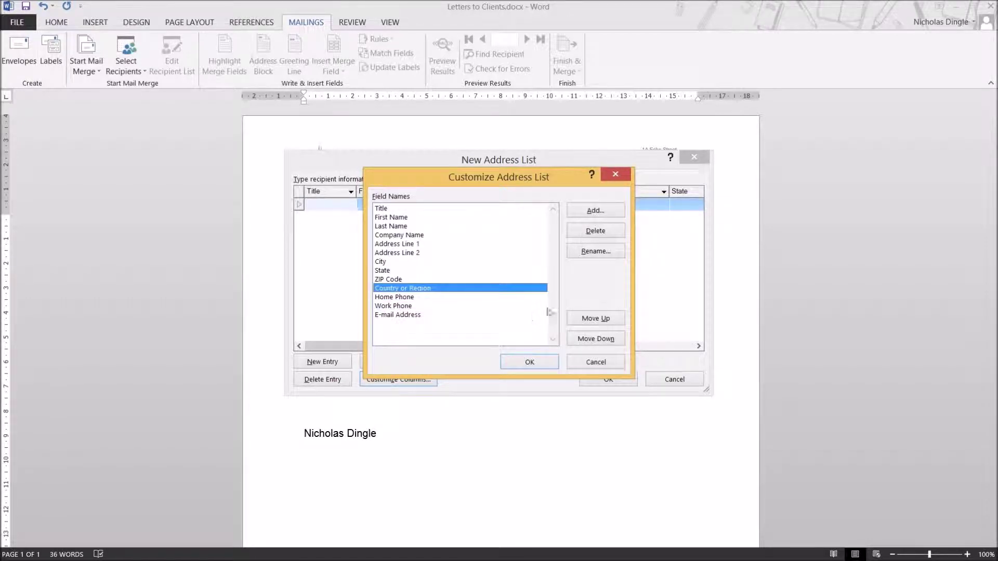
key("Up")
key("Up")
key("Up")
key("Up")
key("Up")
key("Up")
left_click(604, 231)
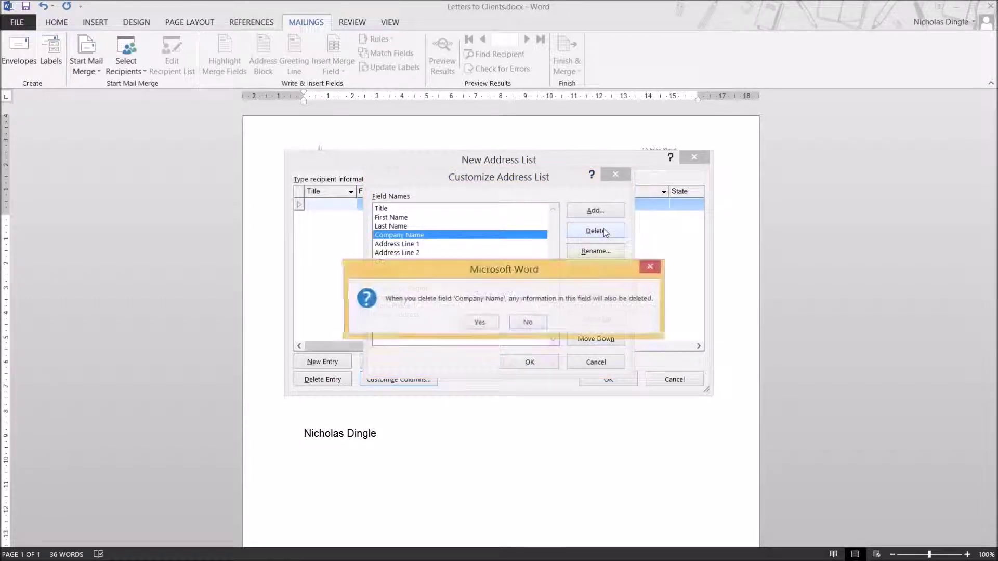
left_click(478, 324)
left_click(604, 231)
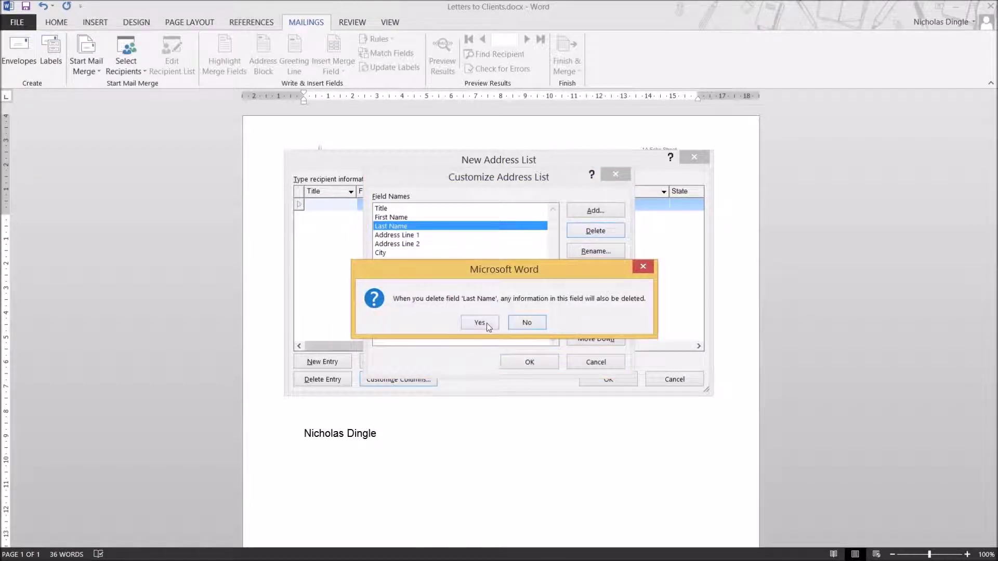
left_click(479, 322)
left_click(606, 232)
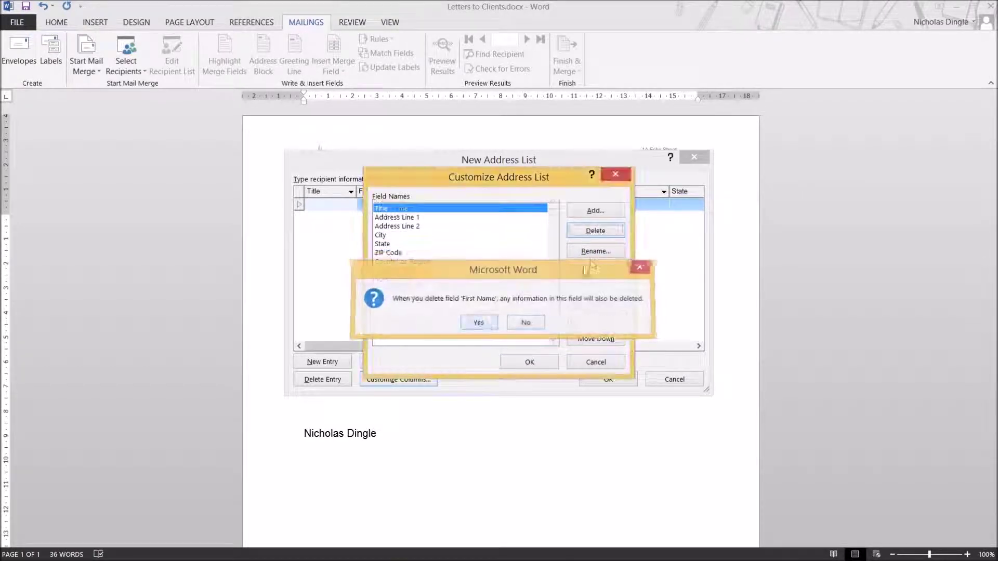
left_click(478, 323)
- Delete all the address, city, state, ZIP, country, phone and e-mail fields, keeping only Title
left_click(439, 244)
left_click(444, 288)
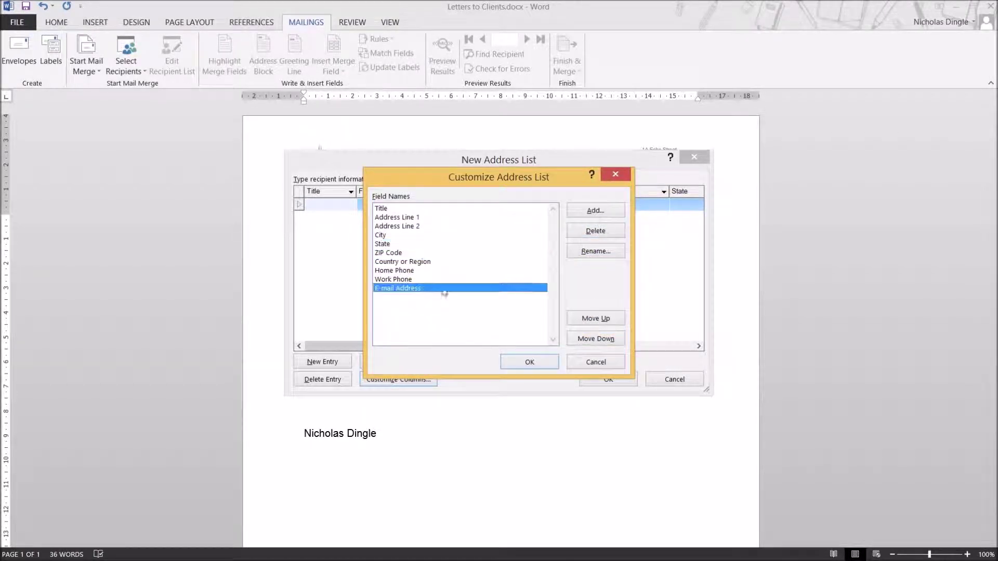
left_click(595, 231)
left_click(479, 322)
left_click(596, 231)
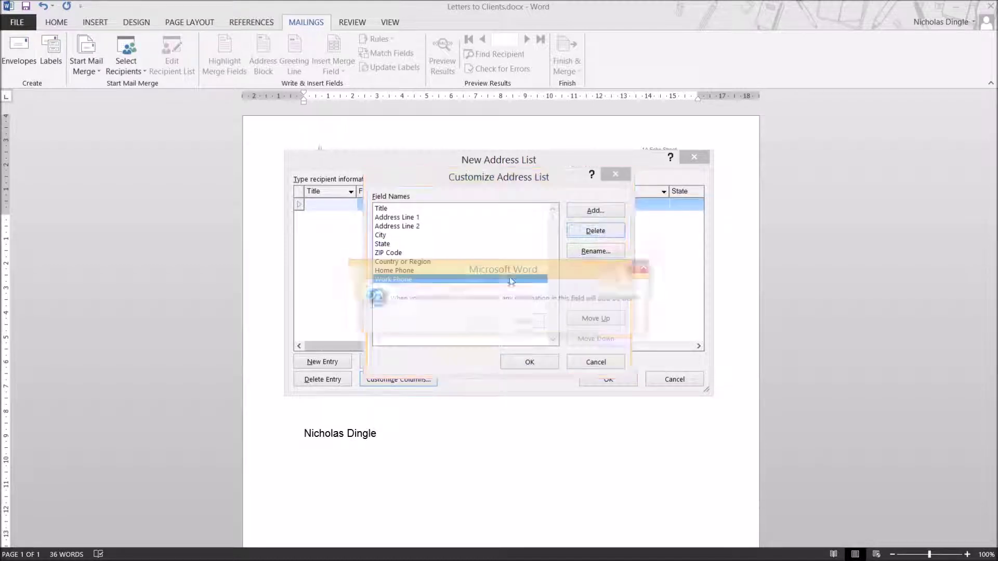
key("Escape")
key("Return")
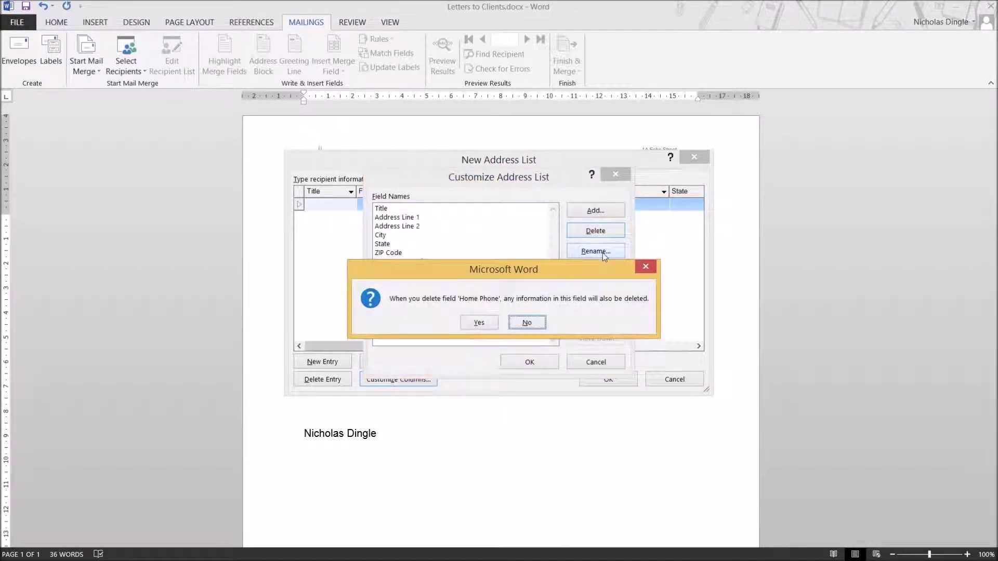
key("Return")
key("Return")
key("Return")
key("Return")
key("Return")
key("Return")
key("Return")
key("Return")
key("Return")
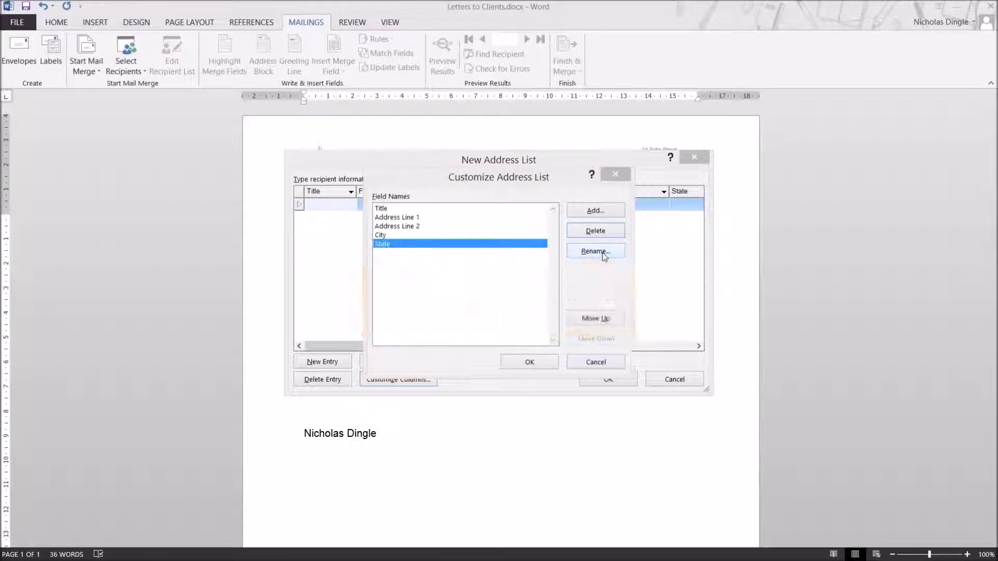
key("Return")
key("Return")
key("Return")
key("Return")
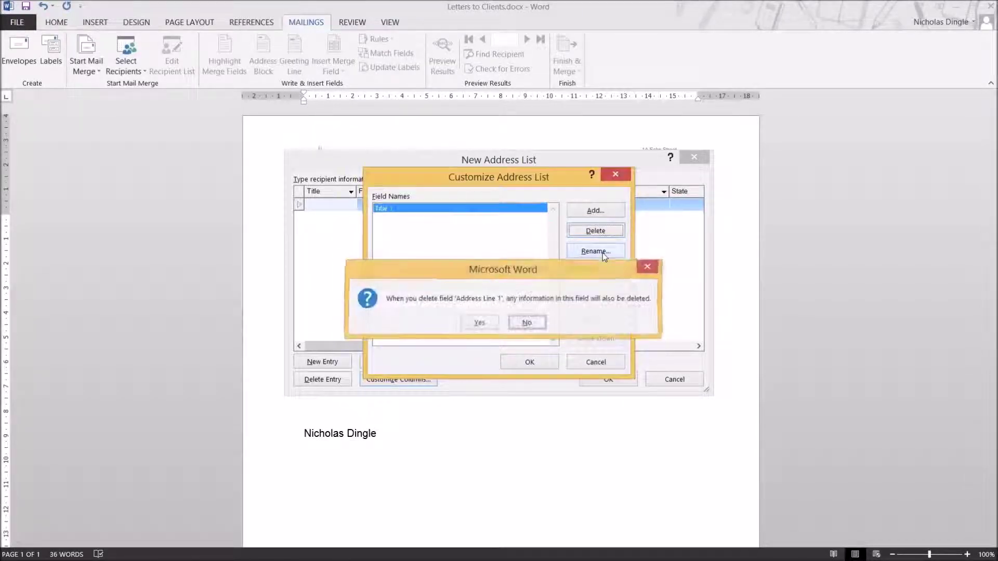
- Add two custom fields named First name and Last name below Title
left_click(622, 209)
type("First name")
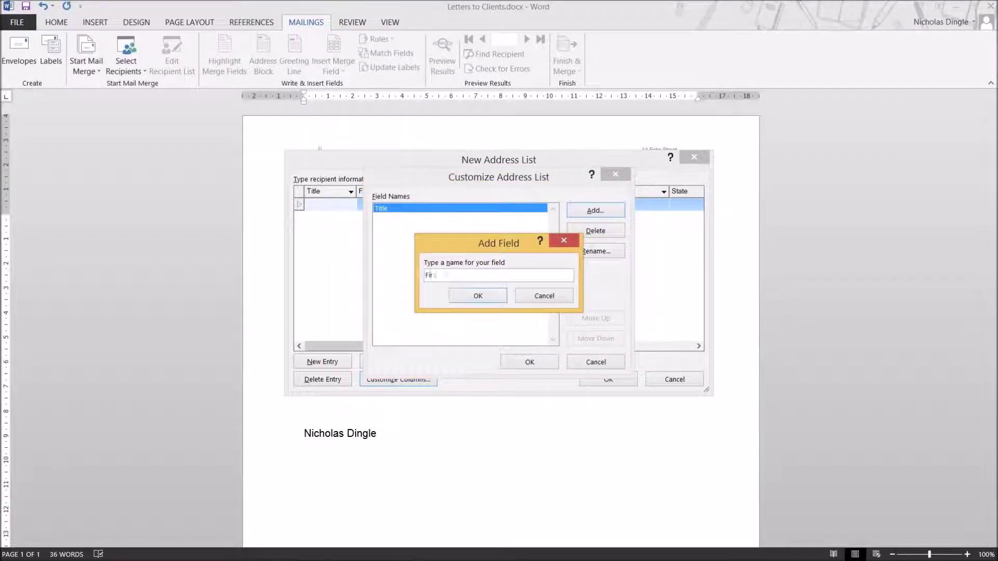
key("Return")
left_click(587, 213)
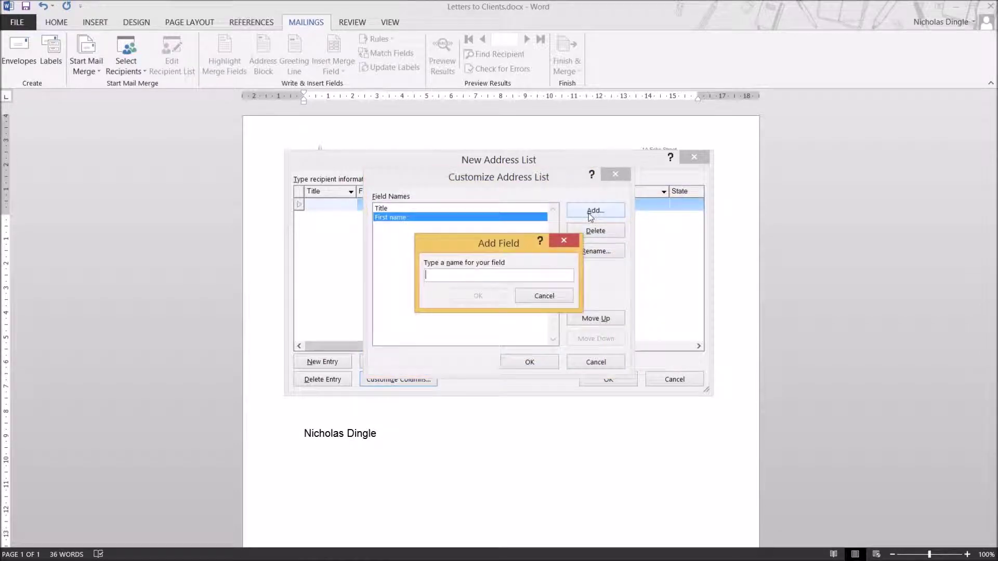
type("Lastnae")
key("BackSpace")
key("BackSpace")
key("BackSpace")
key("BackSpace")
type("t name")
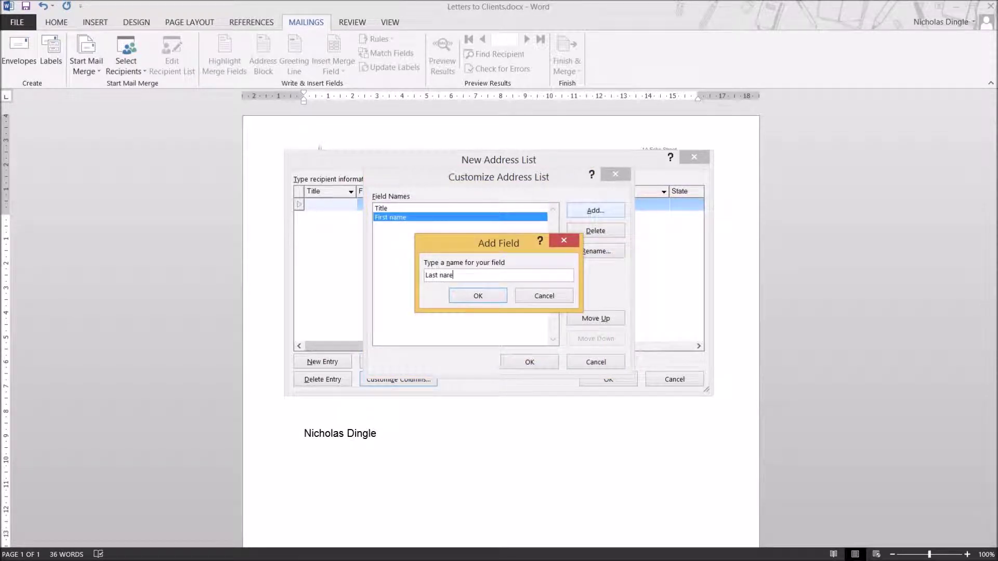
key("Return")
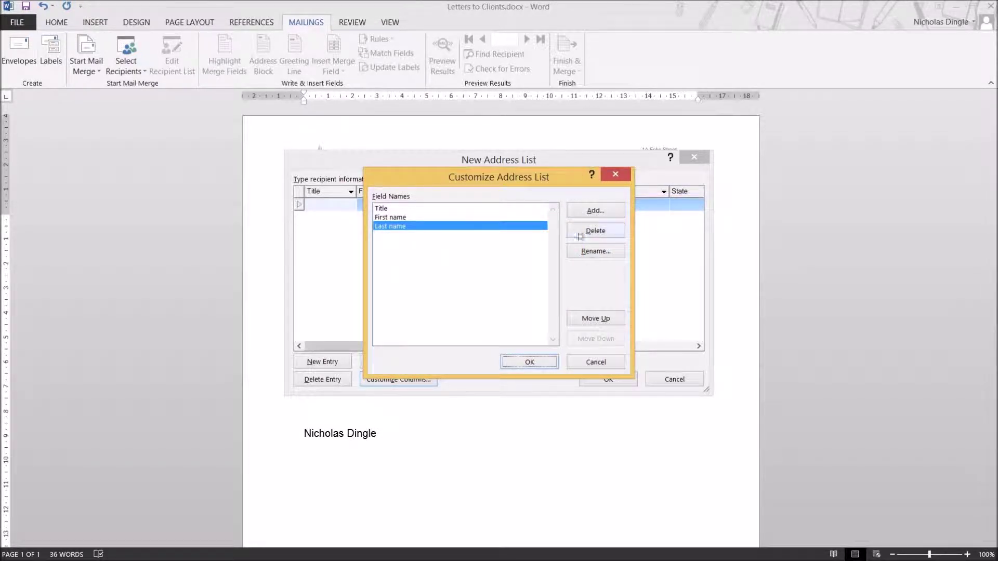
- Add the custom fields Owing and DateToRectify, and apply the column customization to the address list
left_click(596, 211)
type("Owing")
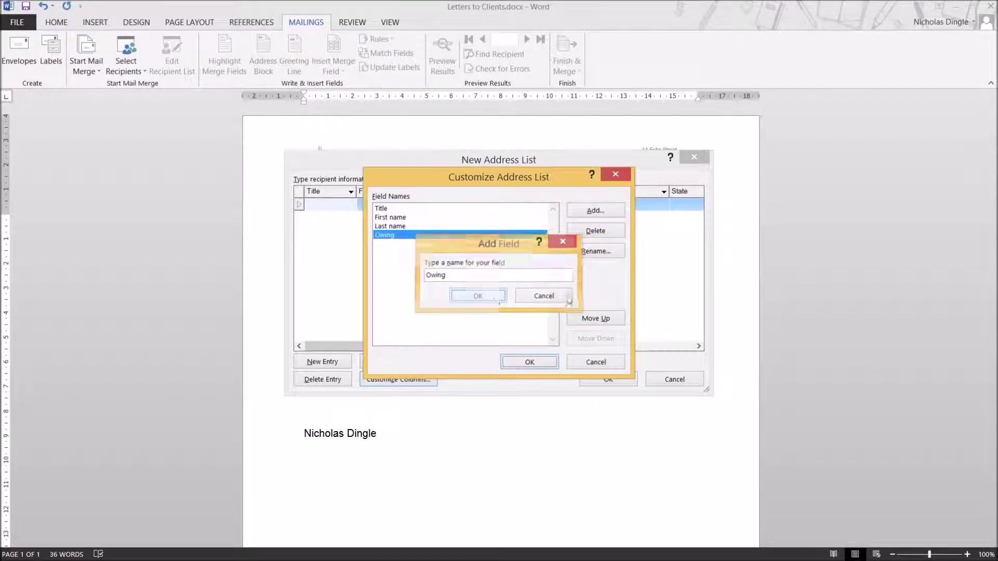
key("Return")
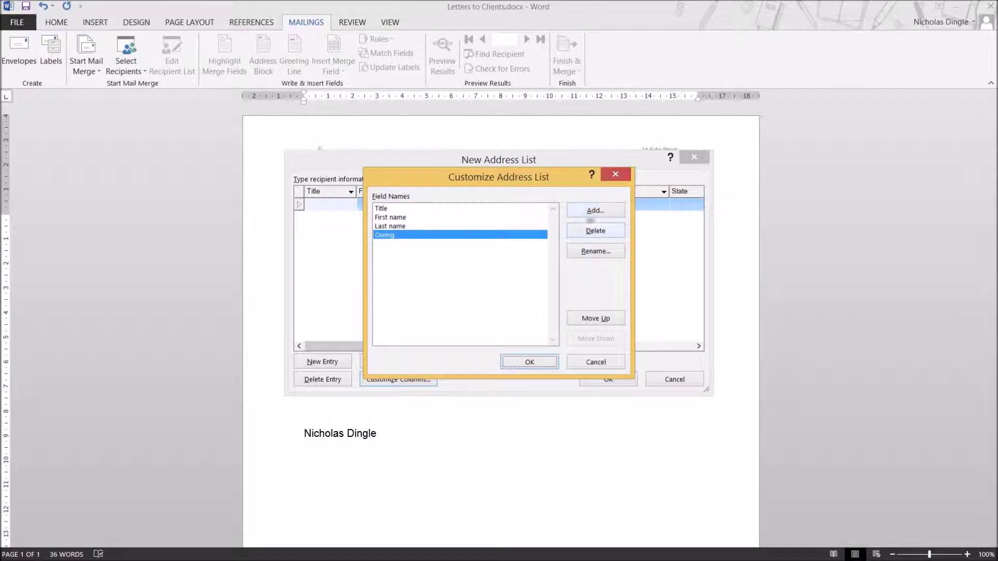
key("Return")
type("DateTo")
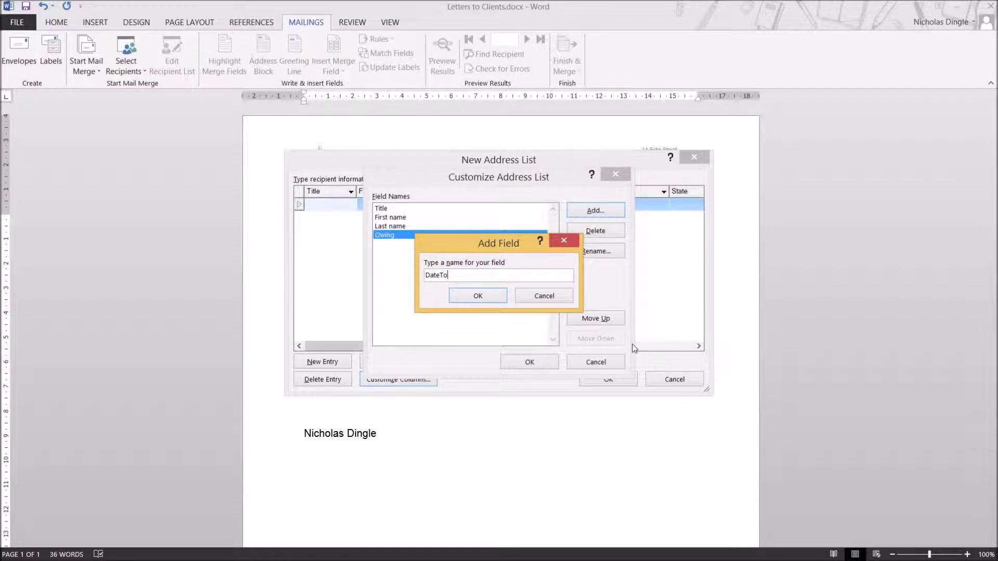
type("Rectify")
key("Return")
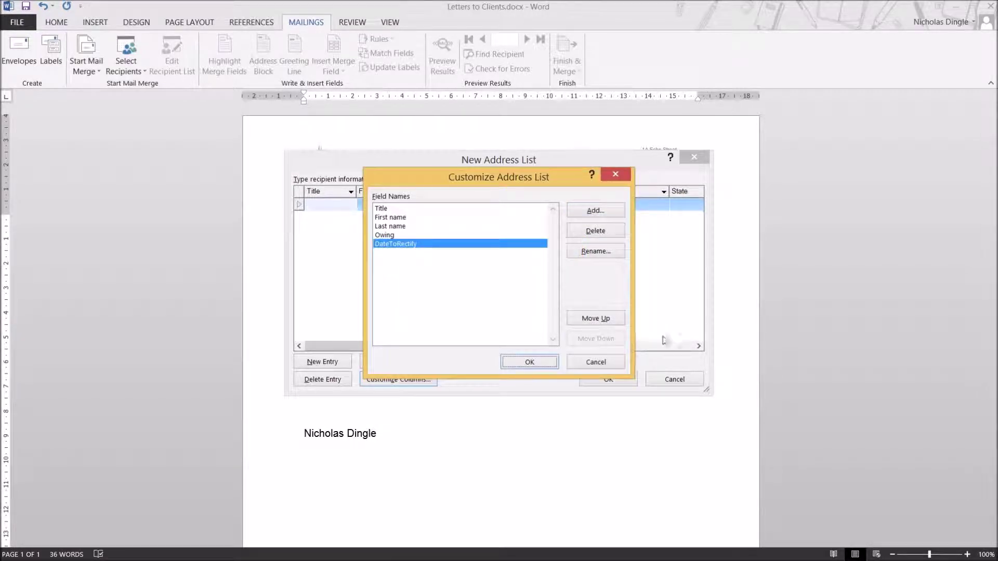
left_click(529, 362)
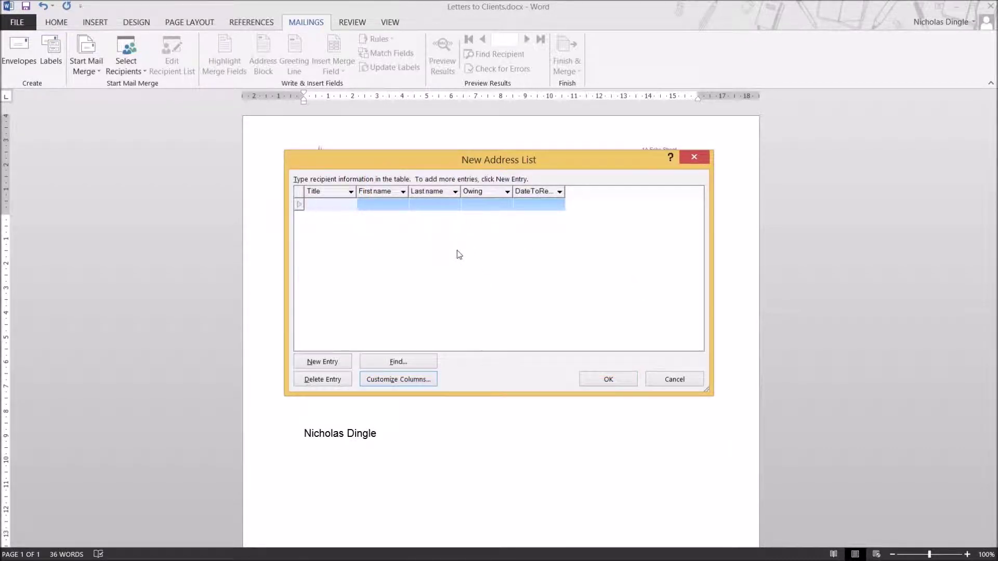
- Enter the title Mr and the first and last name of the first recipient
type("Mr")
key("Tab")
type("Bobby")
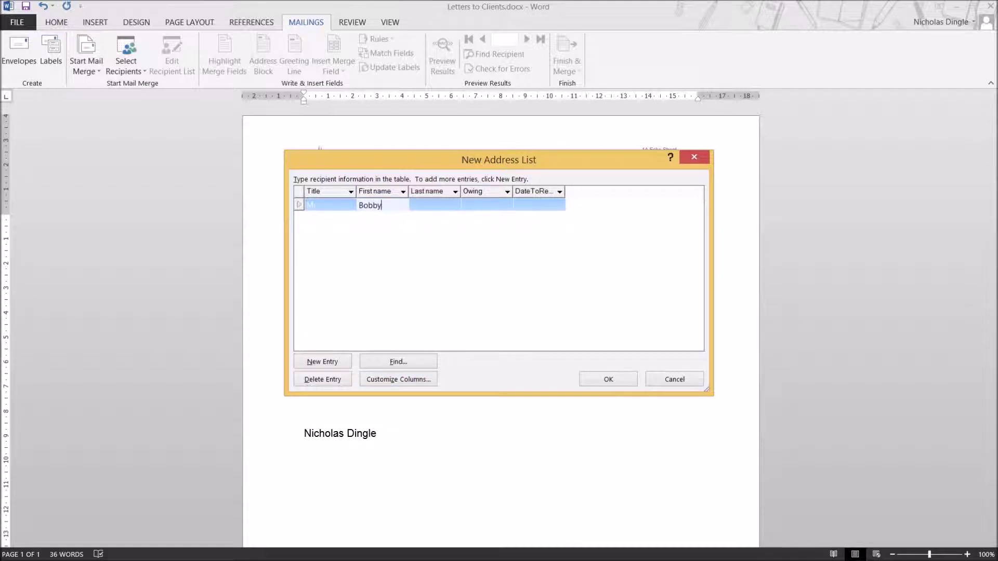
key("Tab")
type("Bobb")
key("Tab")
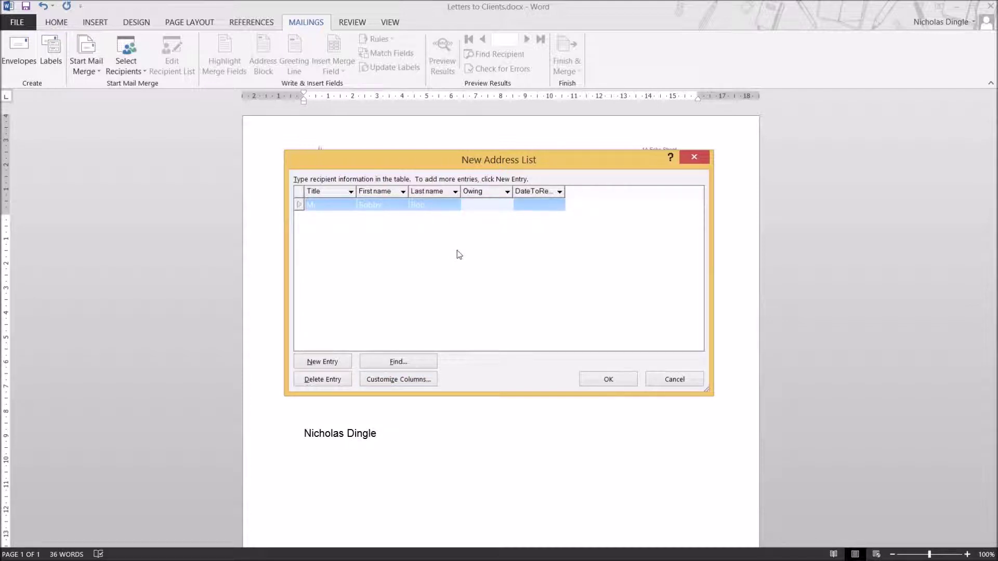
- Set the first recipient's Owing to $15.12 and DateToRectify to 4/4/2016, and start a blank second entry
type("$15,")
type("12")
key("Tab")
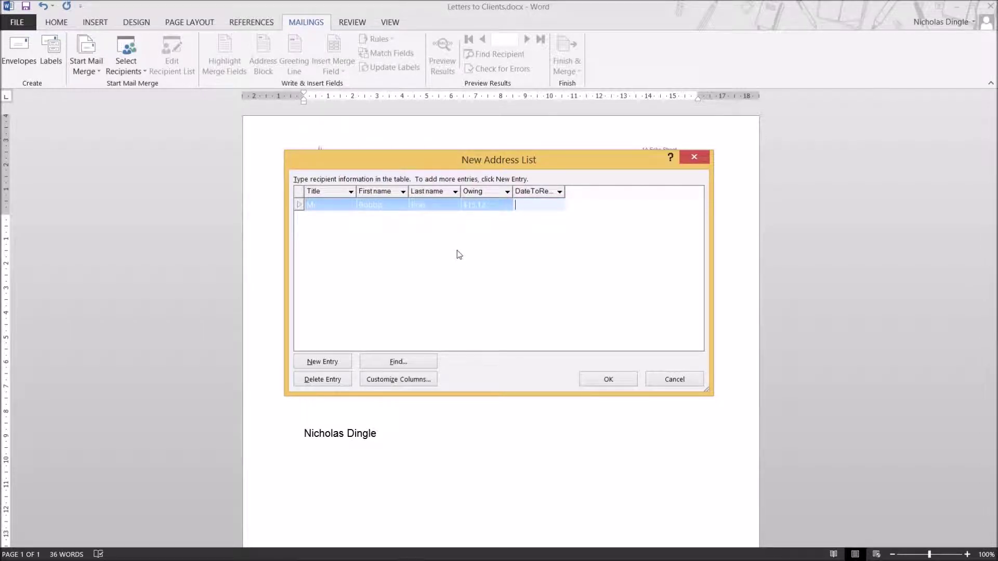
type("4/4/2015")
key("BackSpace")
type("6")
key("Tab")
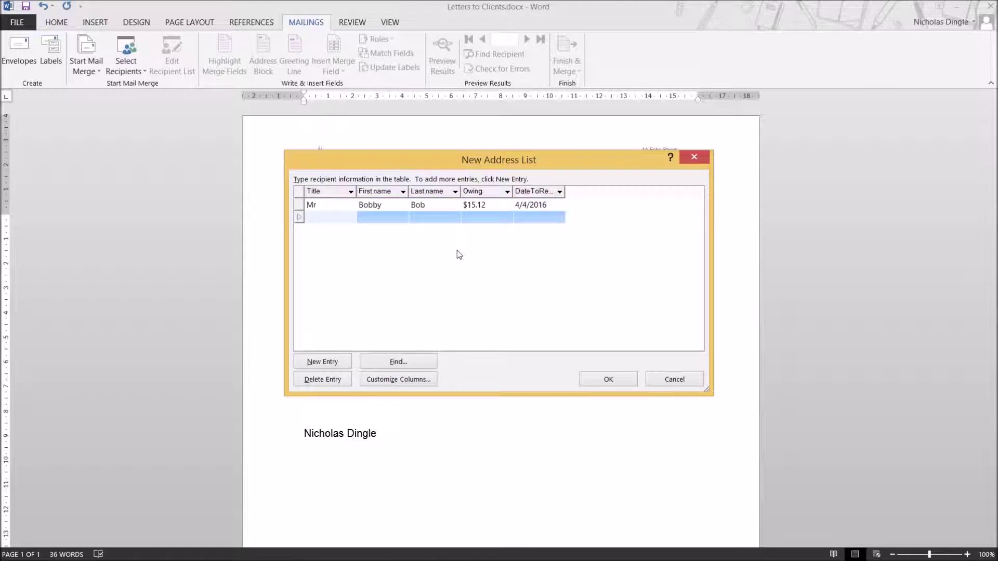
left_click(559, 205)
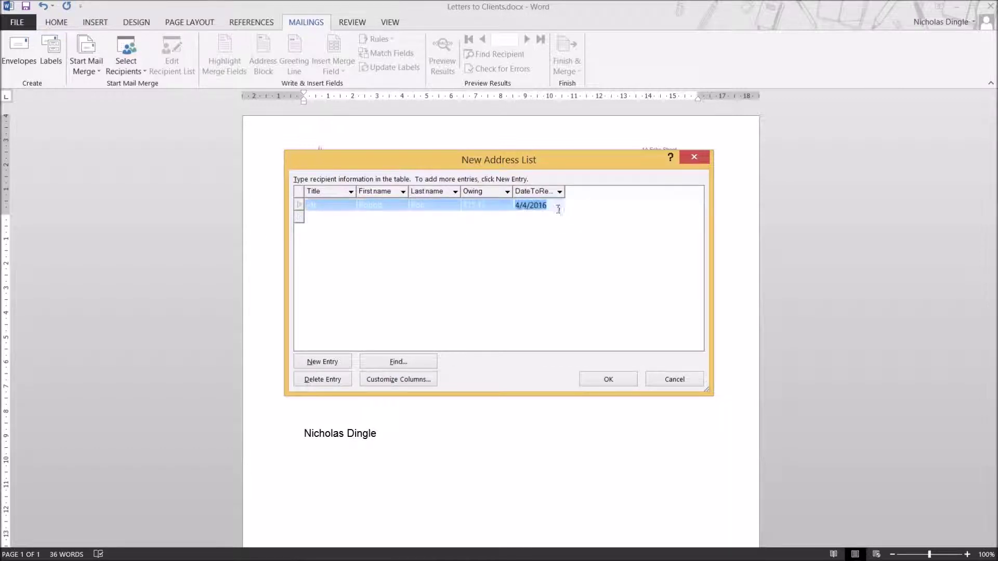
left_click(563, 208)
key("Tab")
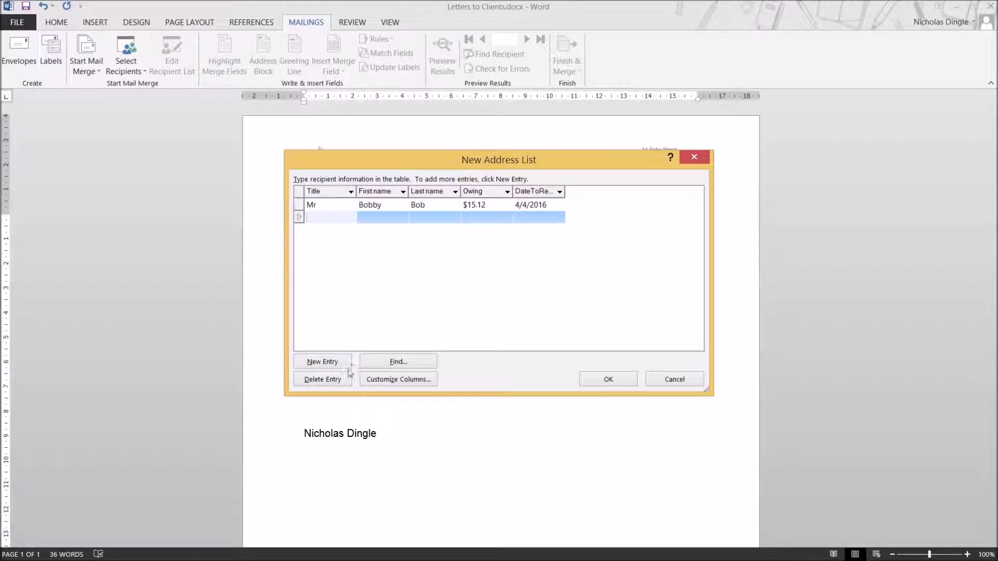
left_click(335, 206)
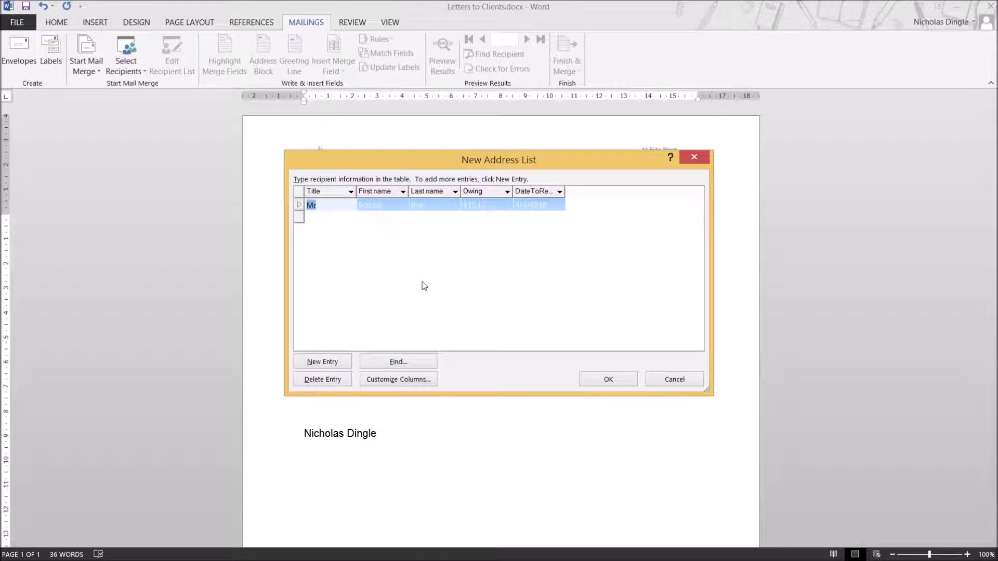
left_click(399, 362)
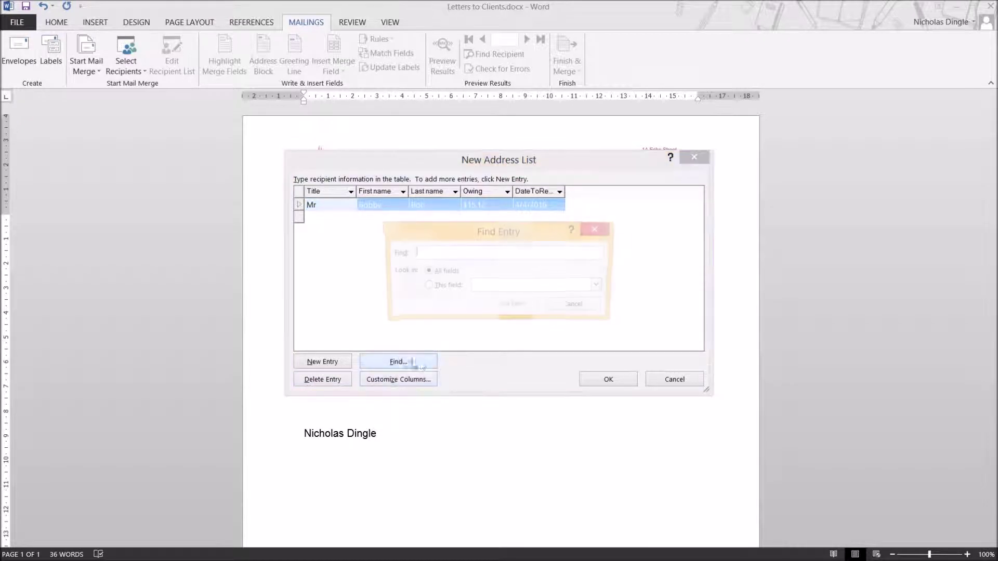
left_click(578, 308)
- Accept the completed address list and create a folder named Letter to clients in Documents for it
key("Down")
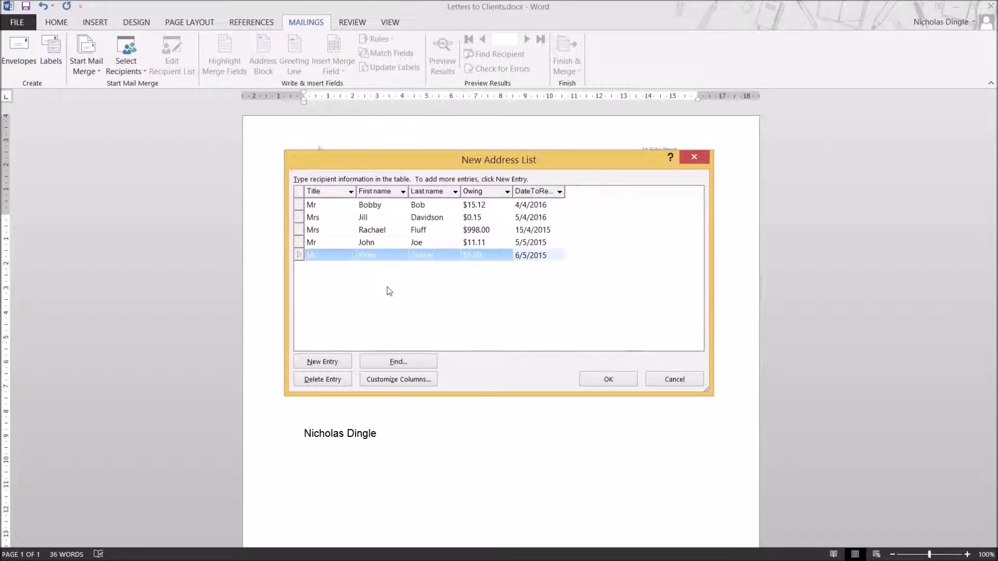
left_click(608, 380)
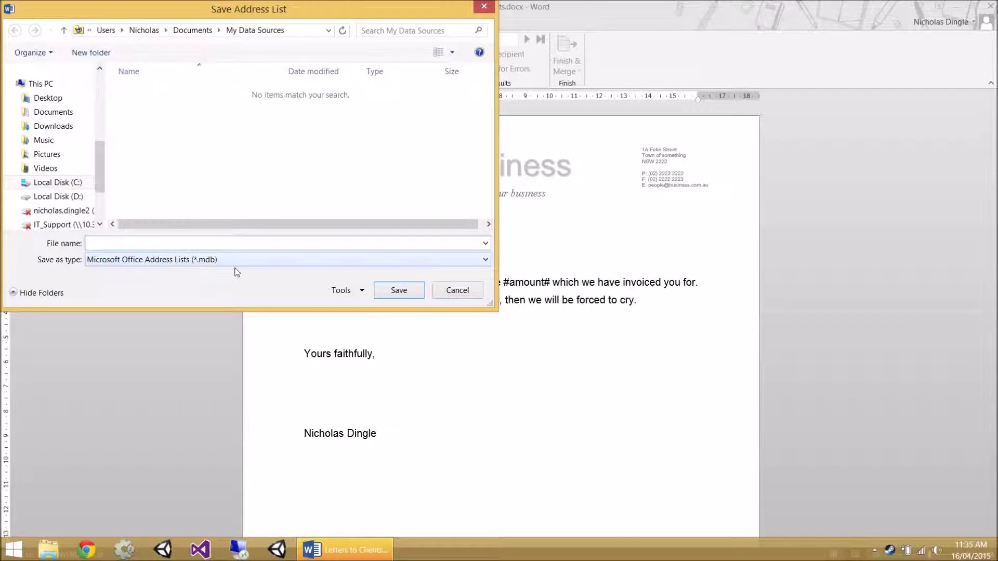
left_click(200, 30)
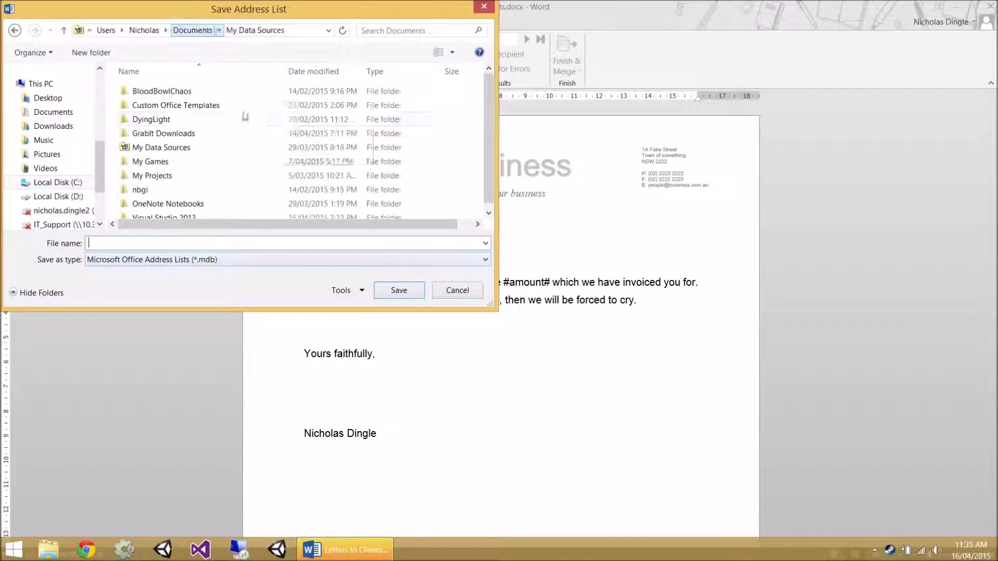
left_click(117, 53)
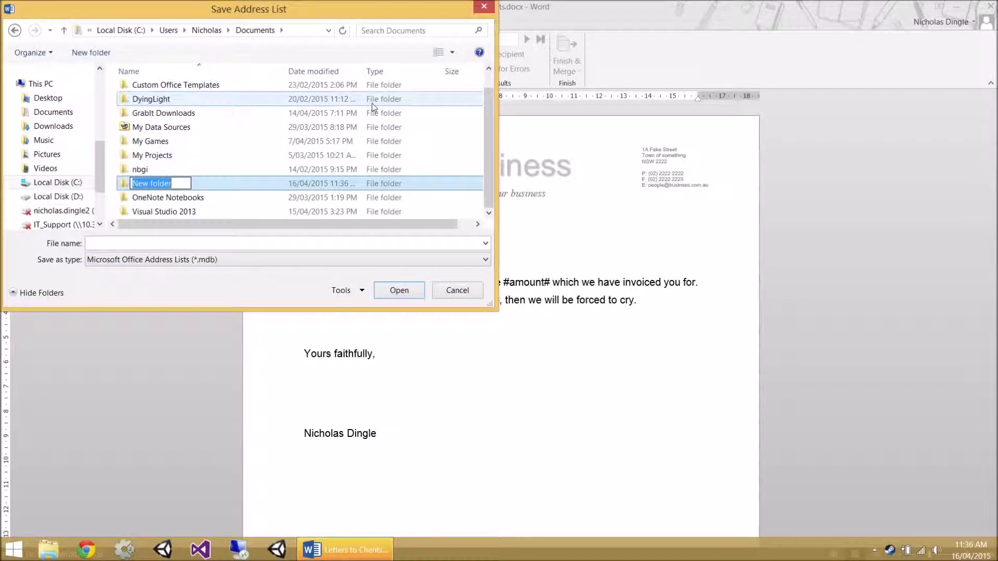
type("Letter to clients")
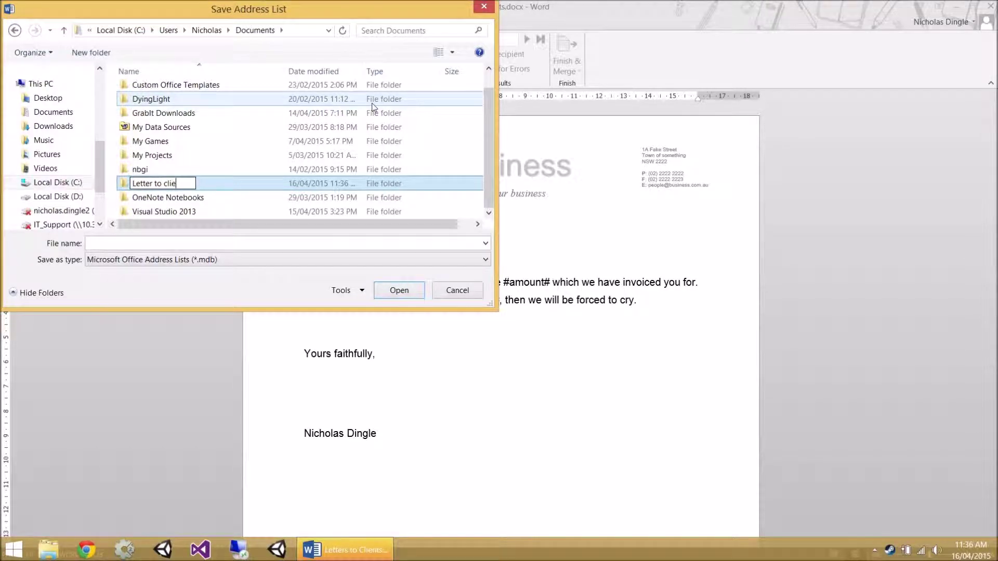
key("Return")
- Save the address list under the file name Clients in the Letter to clients folder
double_click(220, 126)
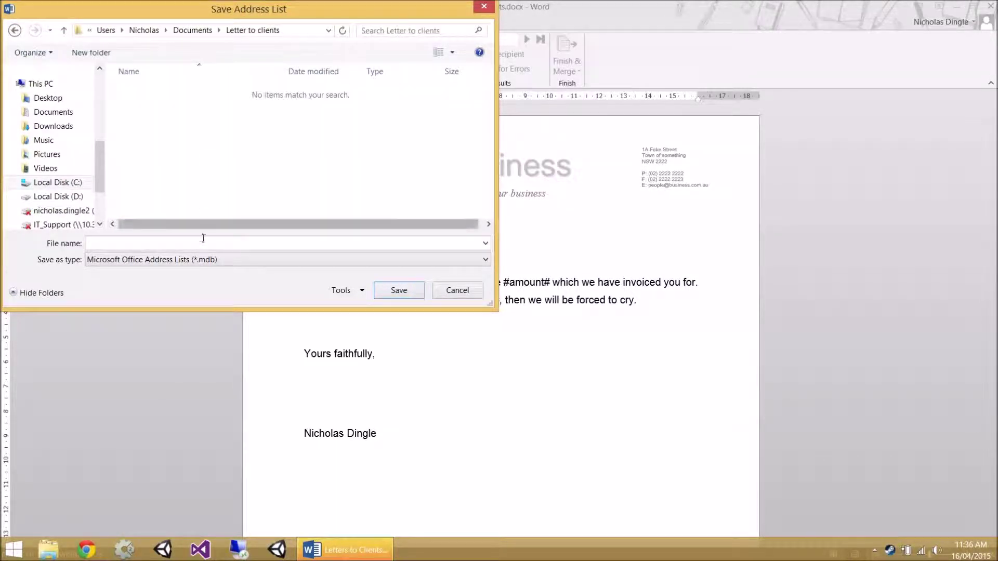
type("Clients")
key("Return")
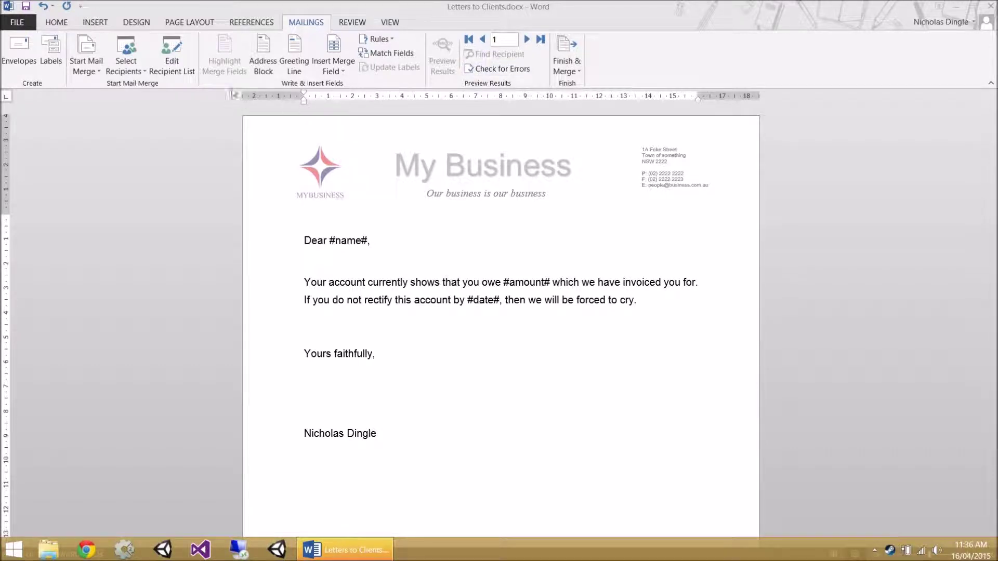
- Exclude each recipient individually from the mail merge list, re-include all of them at once and accept the list
left_click(180, 78)
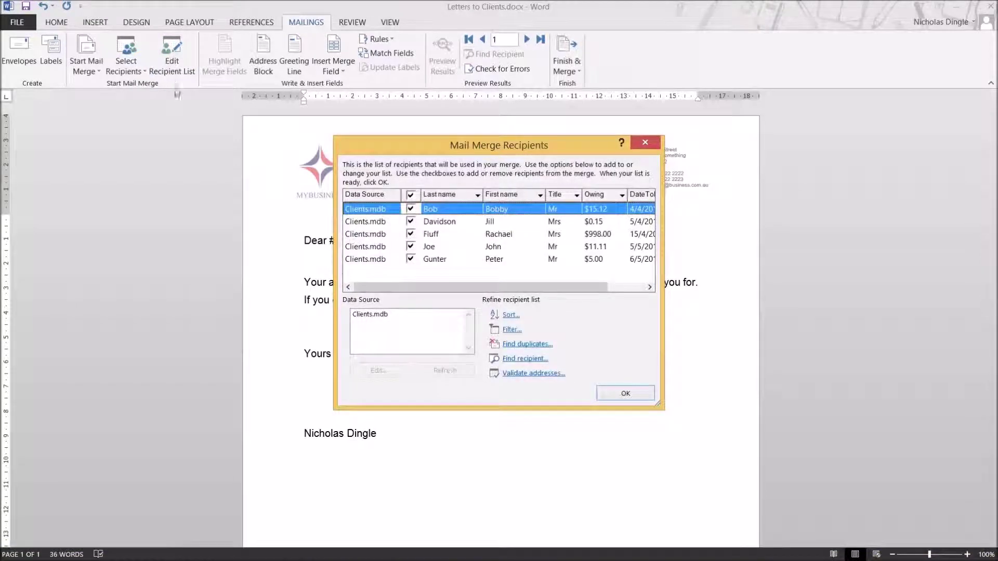
left_click(410, 209)
left_click(410, 221)
left_click(411, 234)
left_click(411, 246)
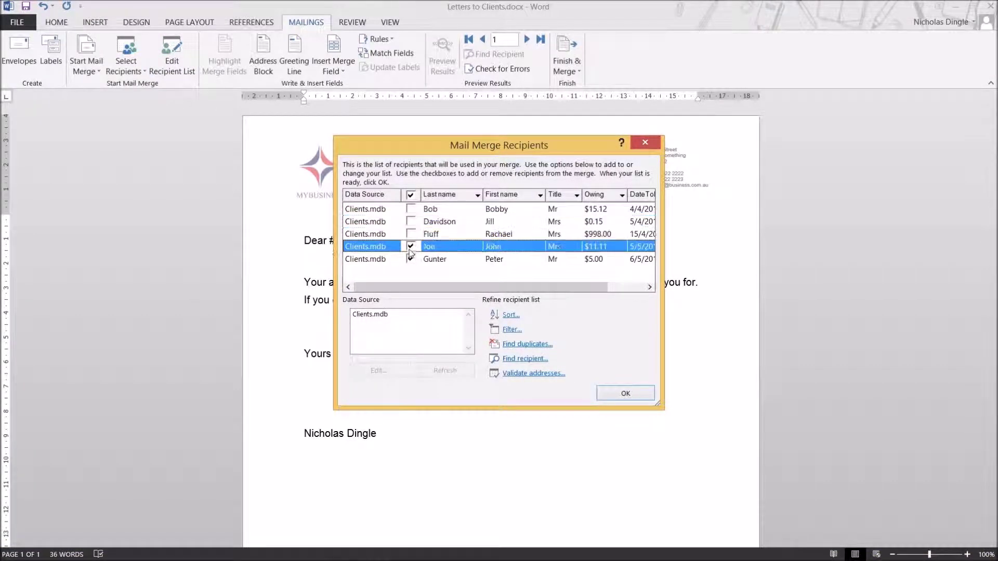
left_click(411, 259)
left_click(411, 194)
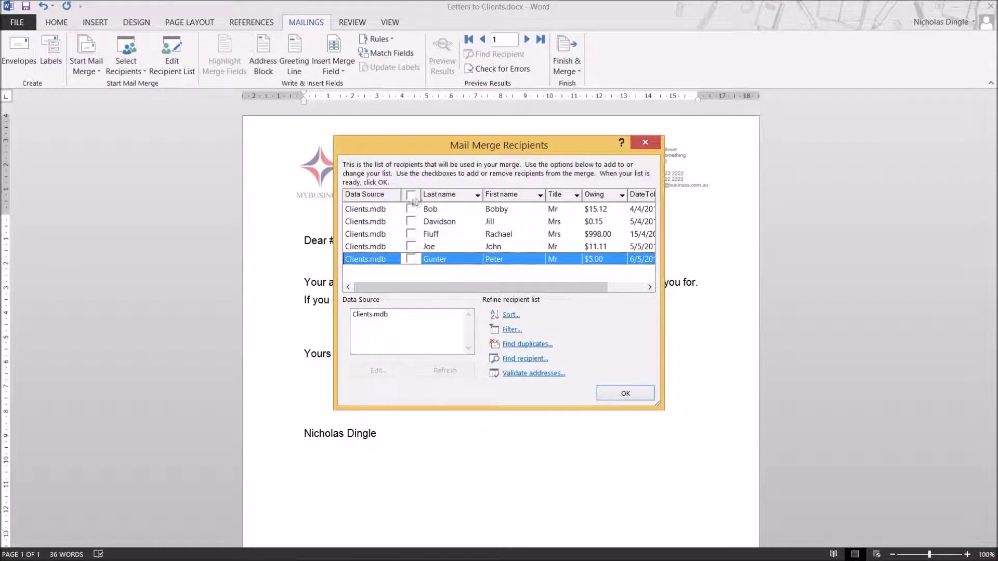
left_click(411, 195)
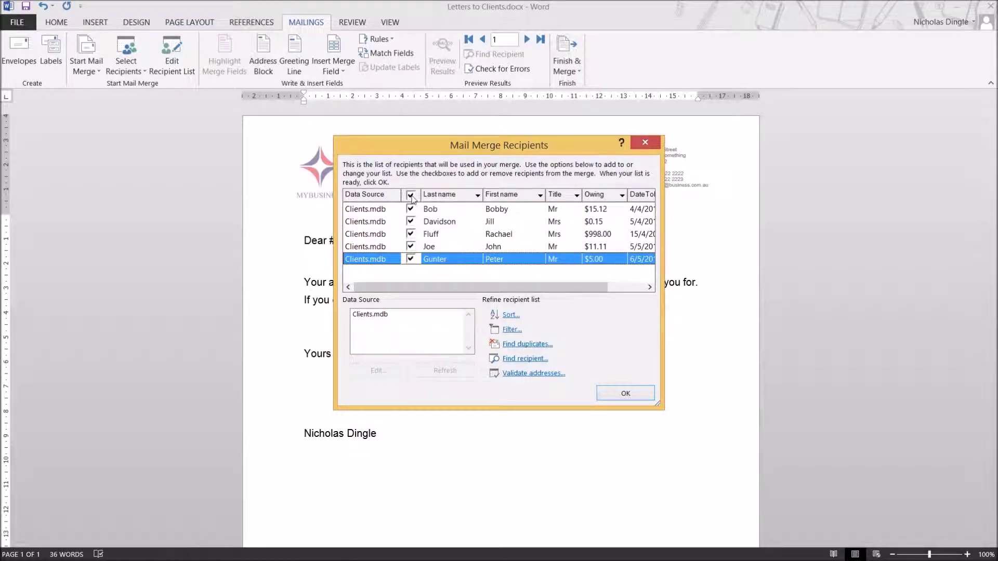
left_click(626, 393)
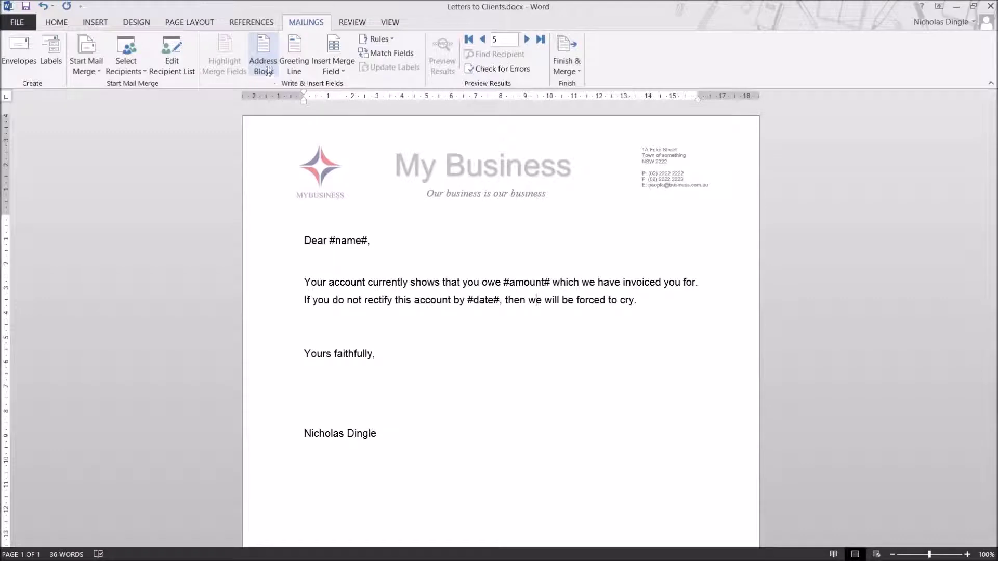
- Browse the address block's recipient name formats from a new line above the salutation, without inserting a block
left_click(382, 242)
key("Home")
key("Return")
key("Up")
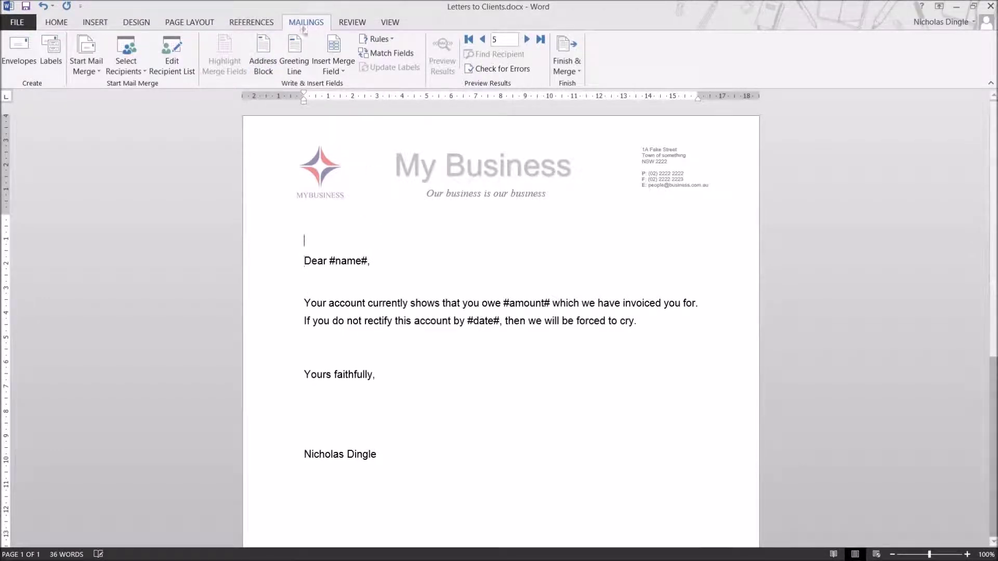
left_click(263, 55)
scroll(457, 229, "up", 2)
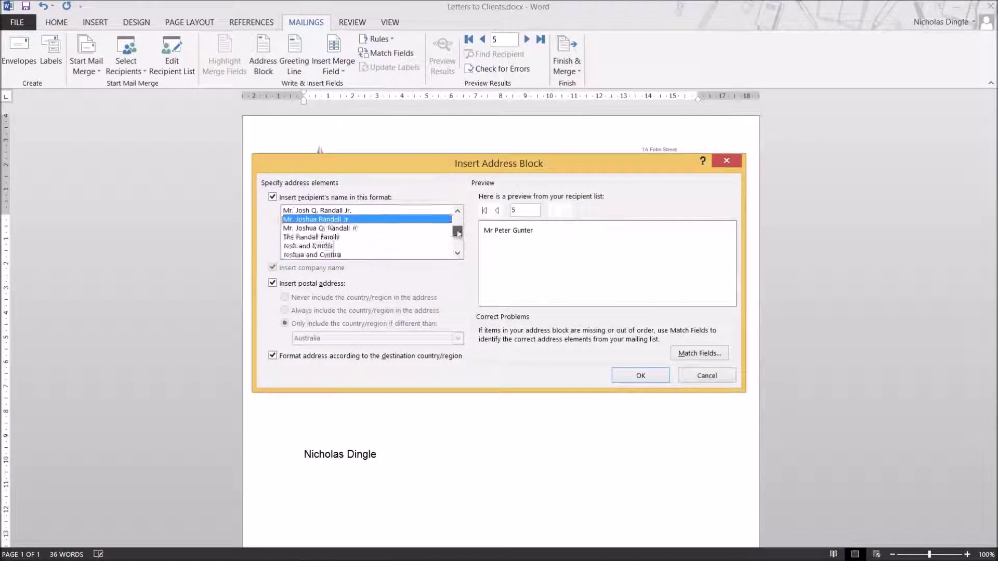
left_click(707, 375)
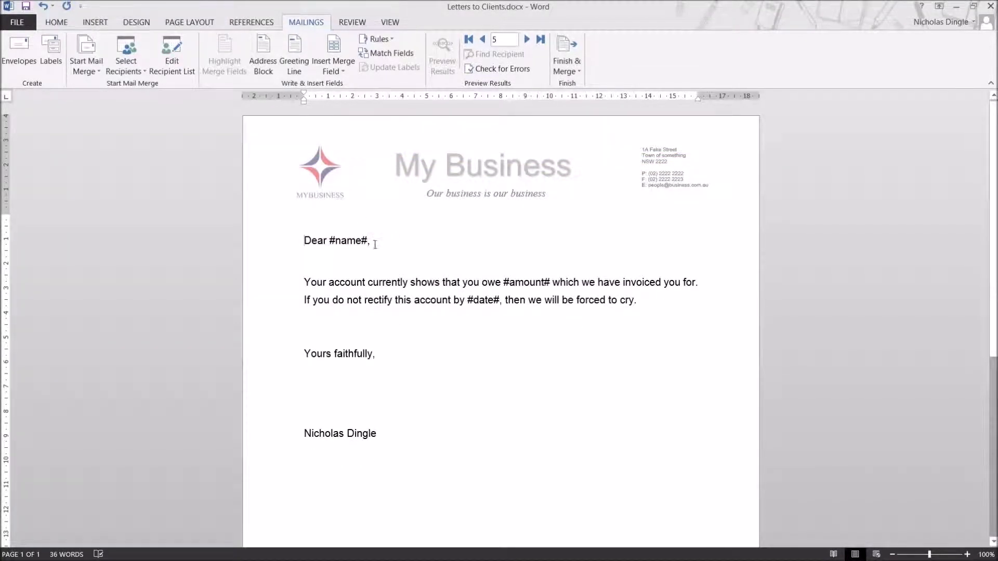
- Insert a greeting line with the default formats on a new line above Dear #name#, keeping Dear Sir or Madam for invalid names
key("Return")
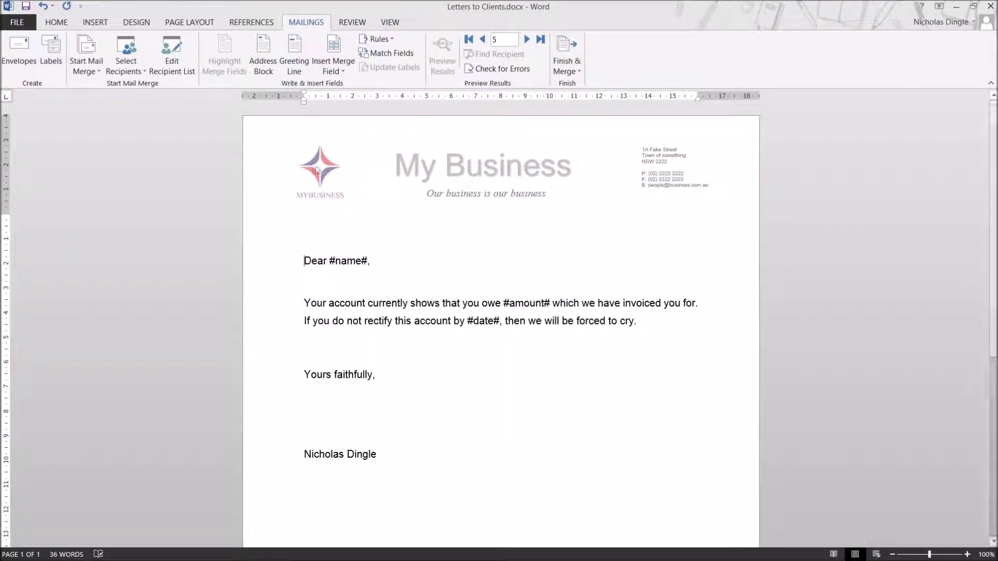
left_click(294, 61)
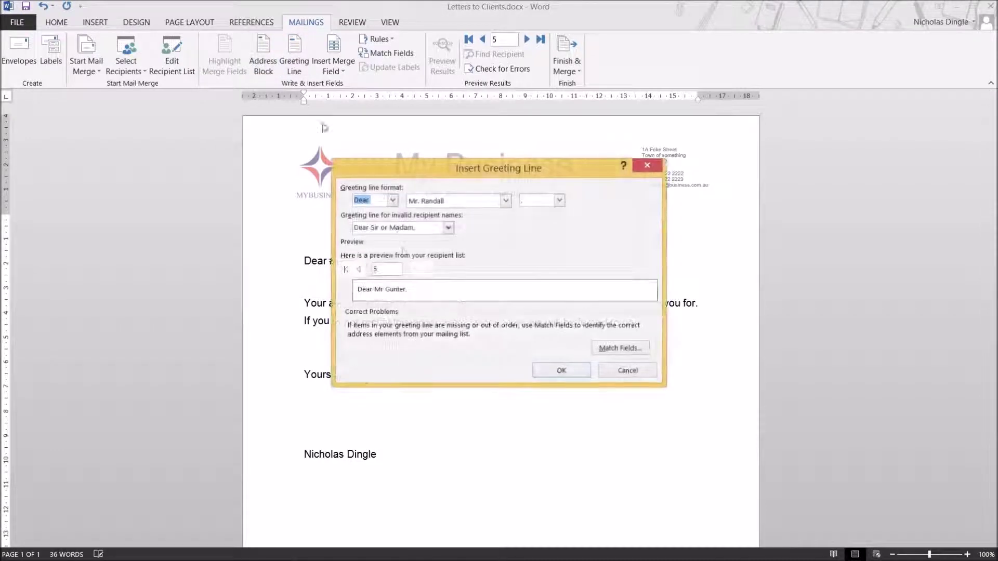
left_click(448, 228)
left_click(448, 227)
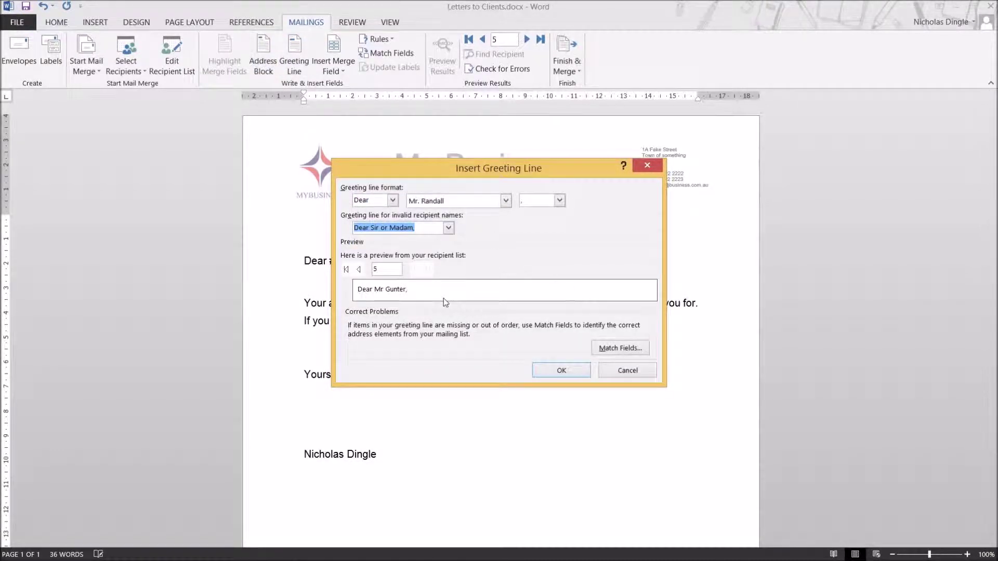
left_click(564, 371)
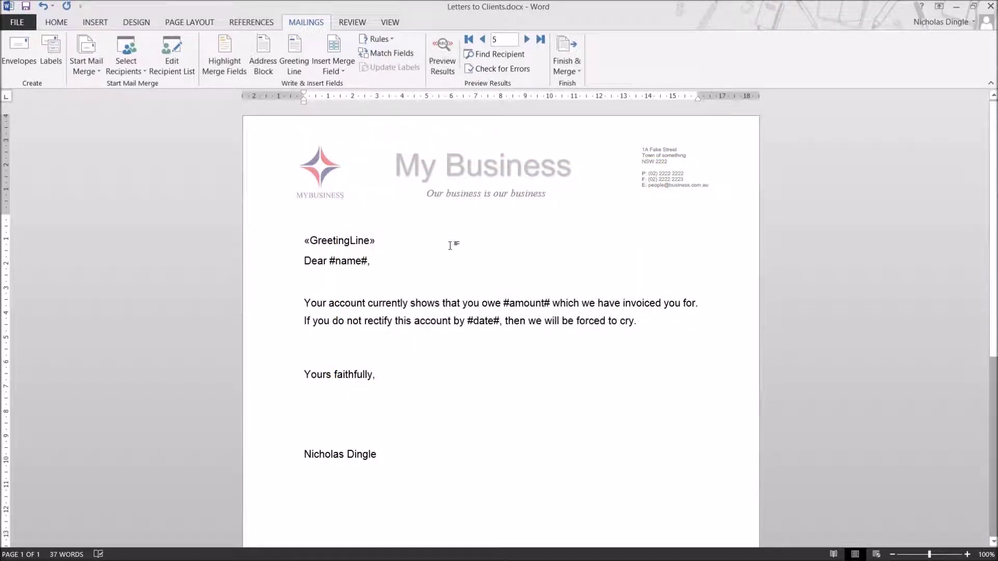
- Preview the merge results and remove the placeholder line Dear #name#, below the inserted greeting
left_click(349, 241)
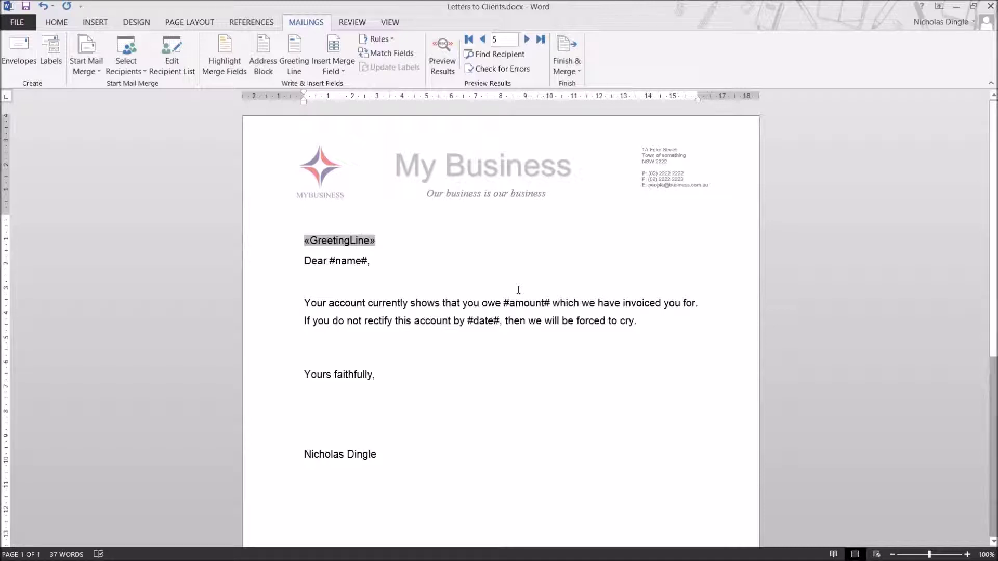
left_click(452, 65)
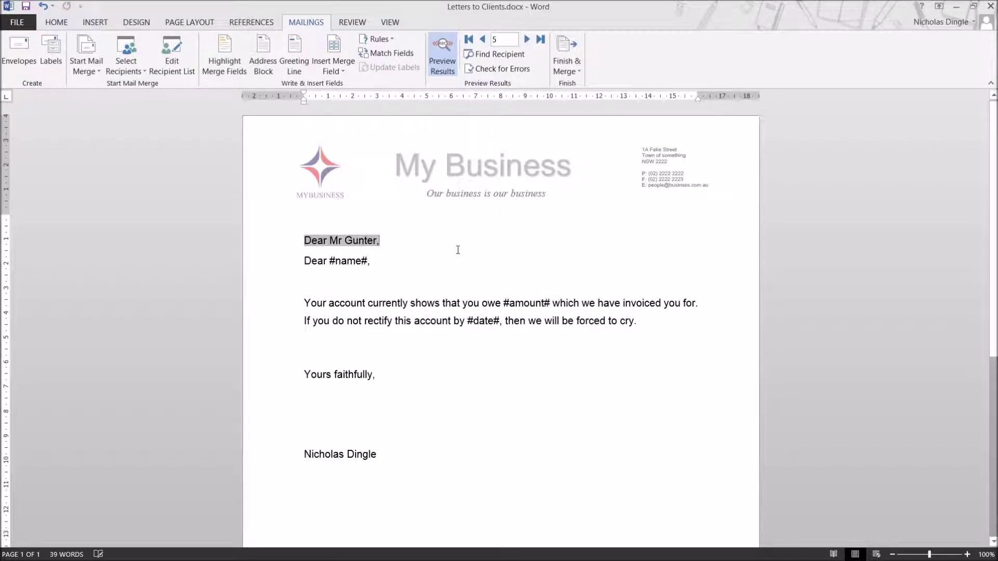
triple_click(428, 263)
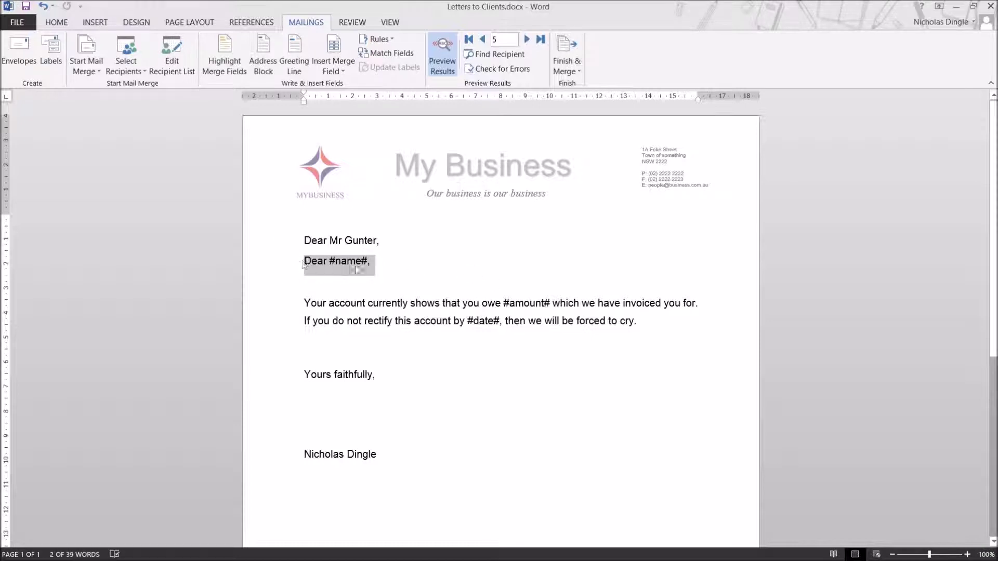
key("BackSpace")
key("BackSpace")
key("Return")
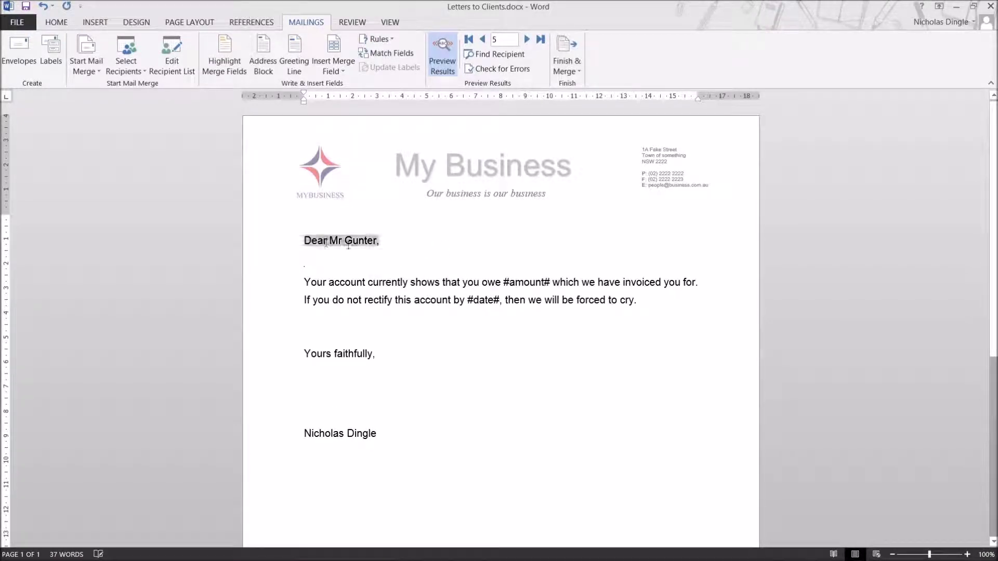
- Page the letter preview back to the first recipient to check the greeting
left_click(483, 40)
left_click(483, 40)
left_click(483, 40)
left_click(483, 40)
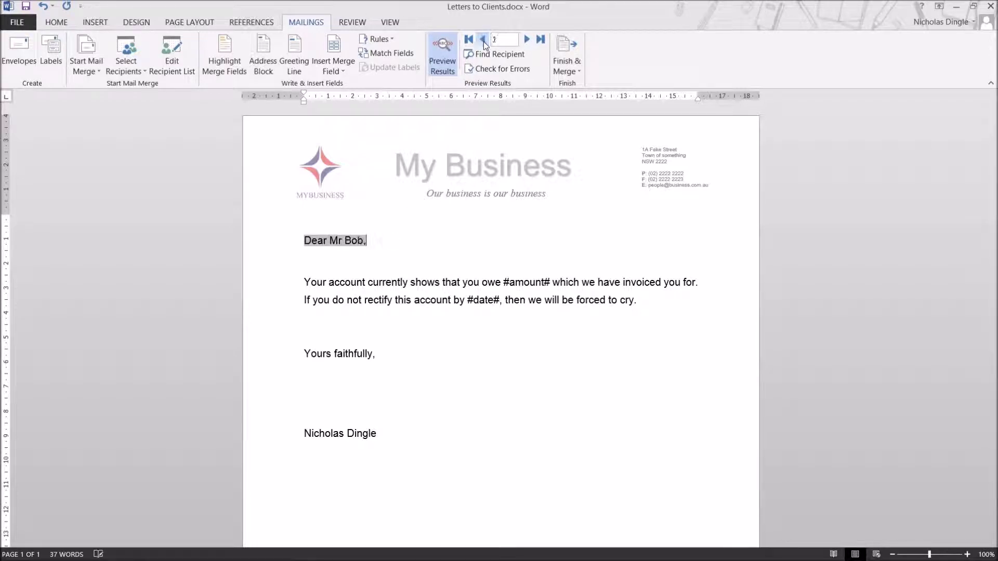
- Replace the #amount# placeholder with the Owing merge field and turn off the results preview
left_click(502, 292)
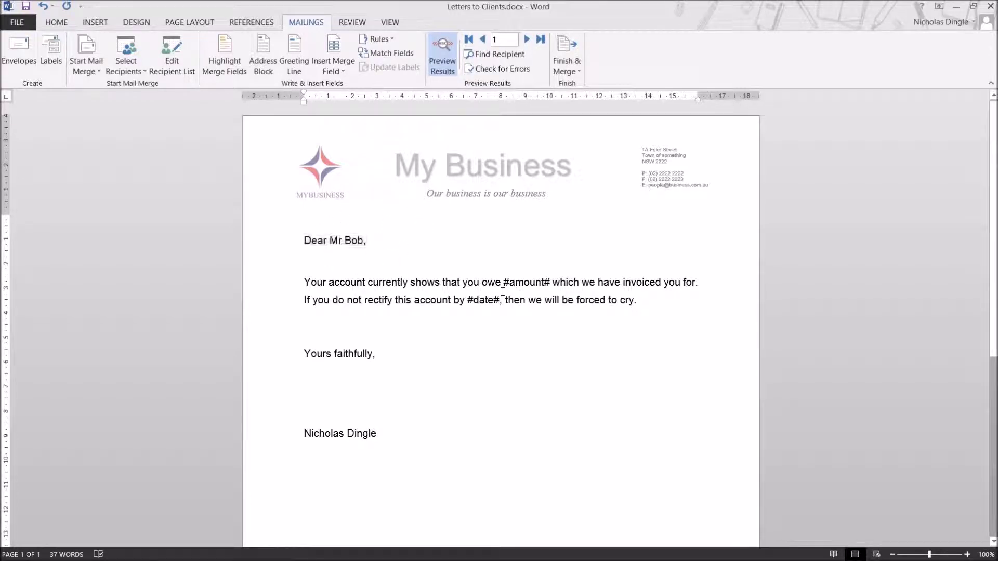
left_click_drag(506, 283, 551, 283)
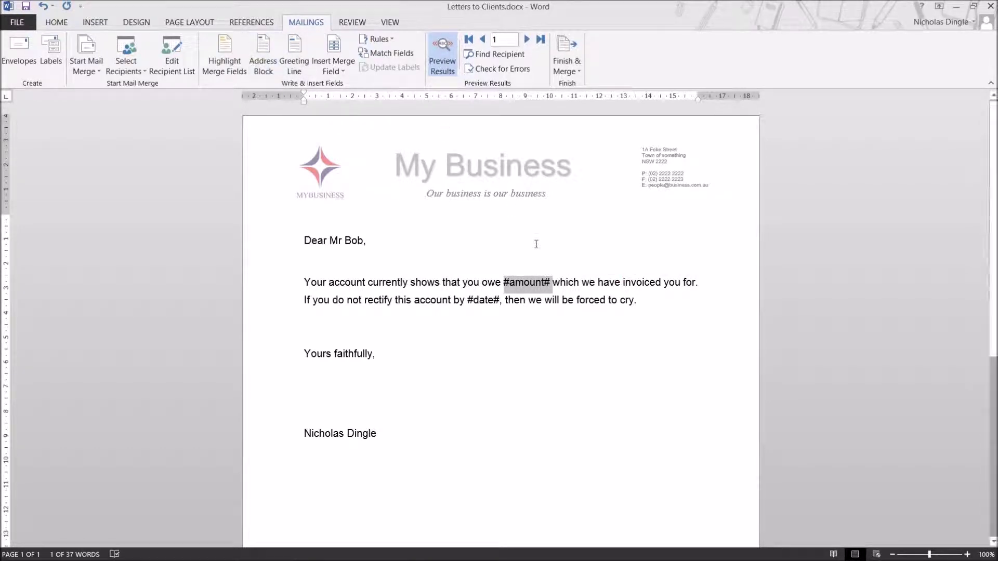
key("Delete")
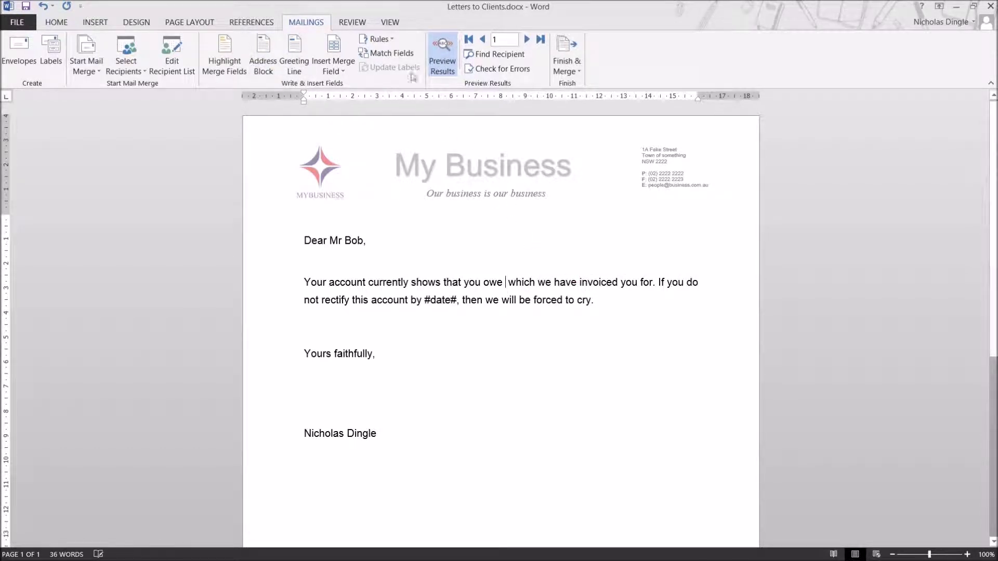
left_click(343, 65)
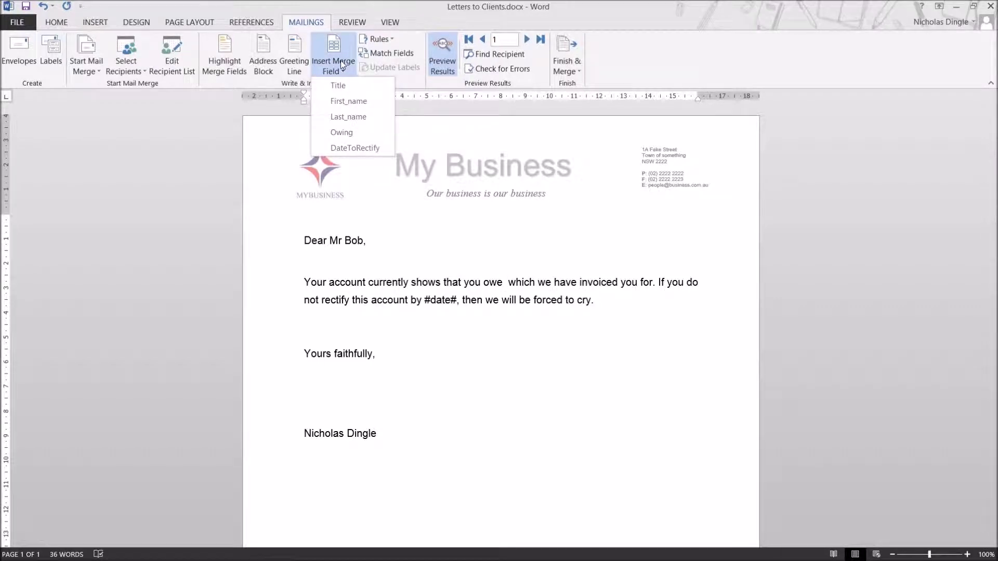
left_click(341, 132)
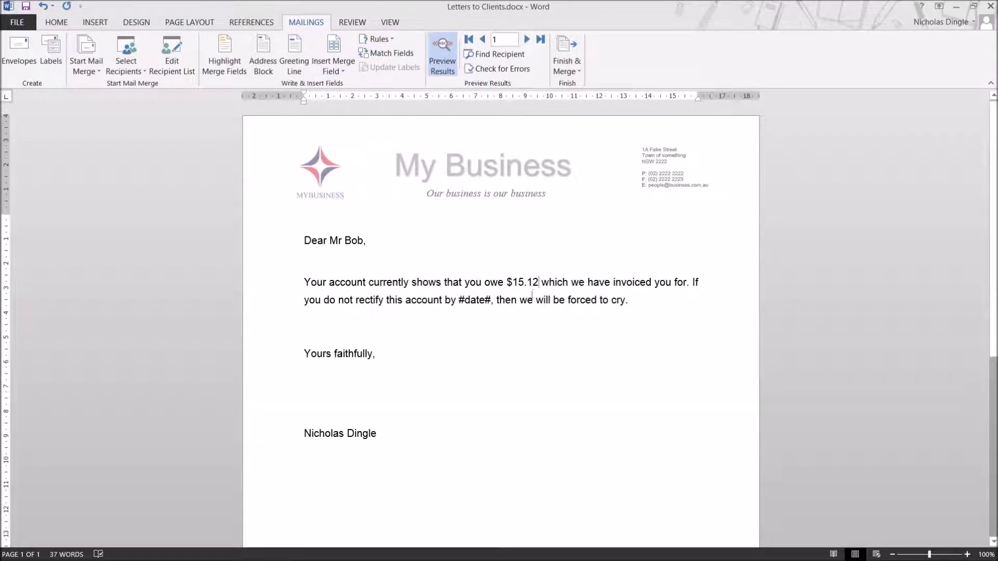
left_click(442, 58)
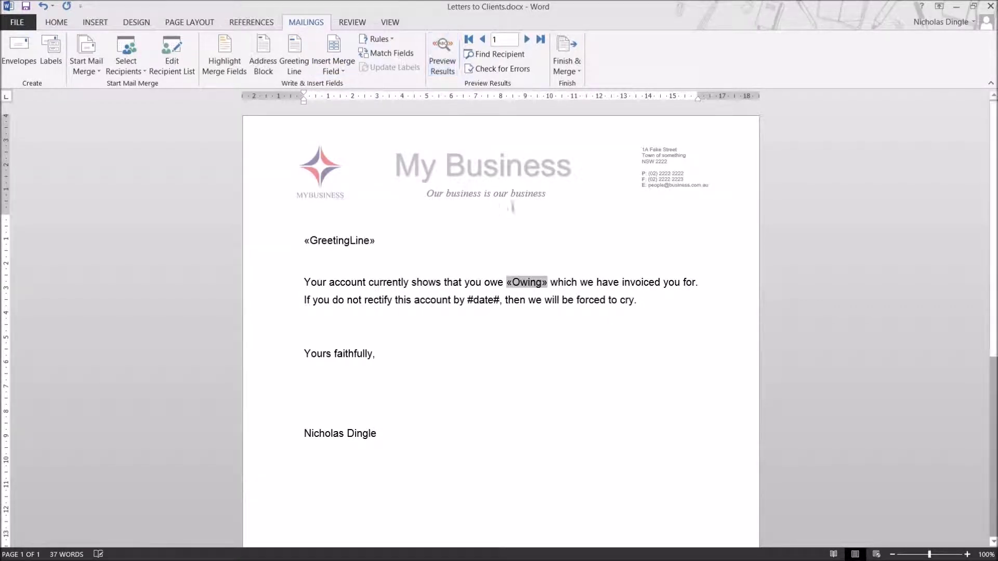
- Replace the #date# placeholder in the letter with the DateToRectify merge field
left_click(500, 301)
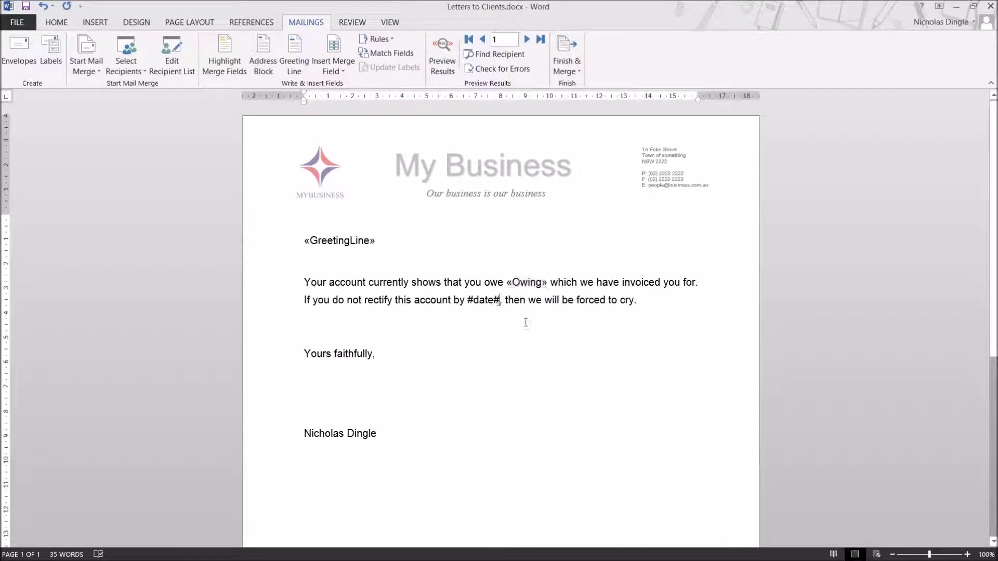
key("BackSpace")
key("BackSpace")
key("BackSpace")
key("BackSpace")
key("BackSpace")
key("BackSpace")
left_click(336, 71)
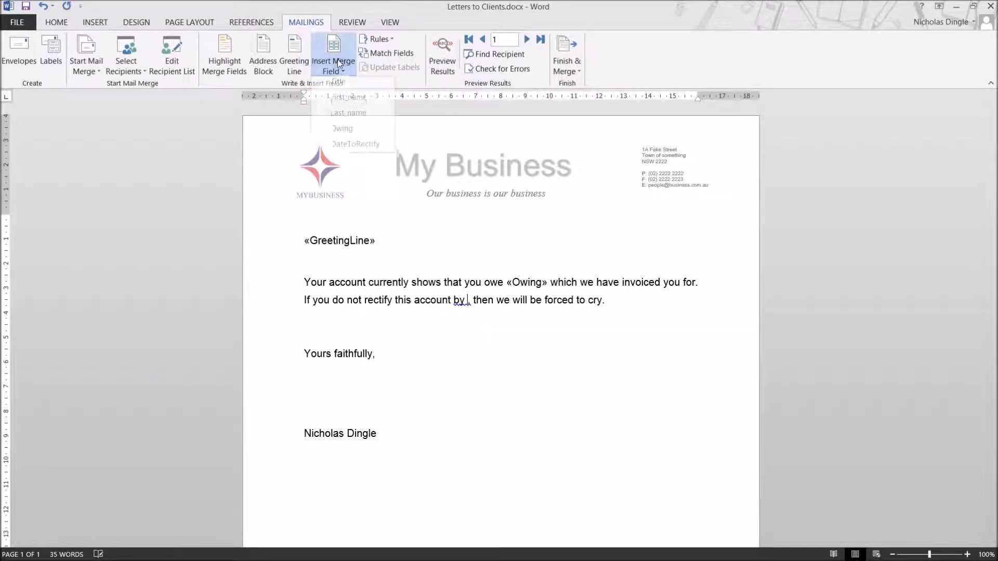
left_click(358, 149)
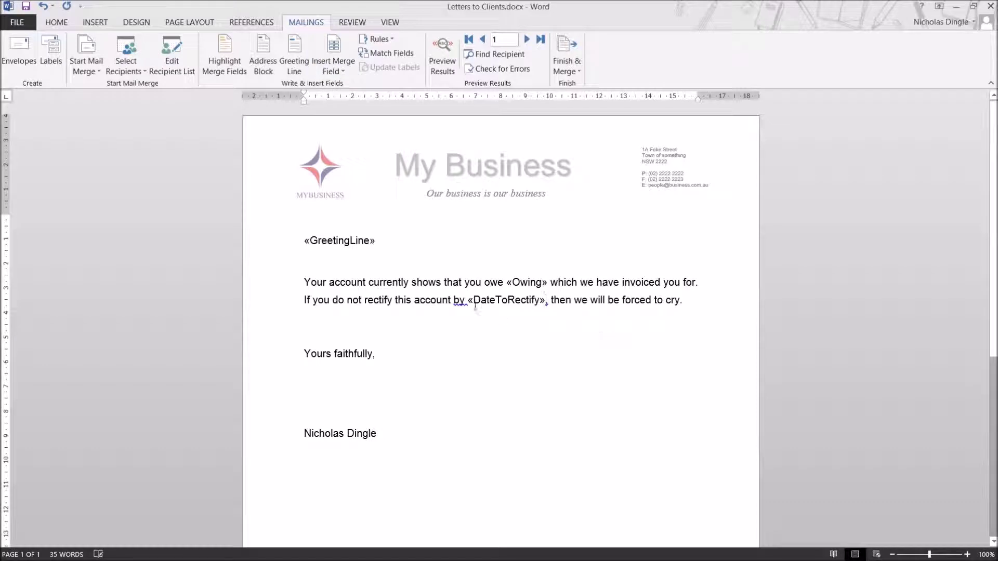
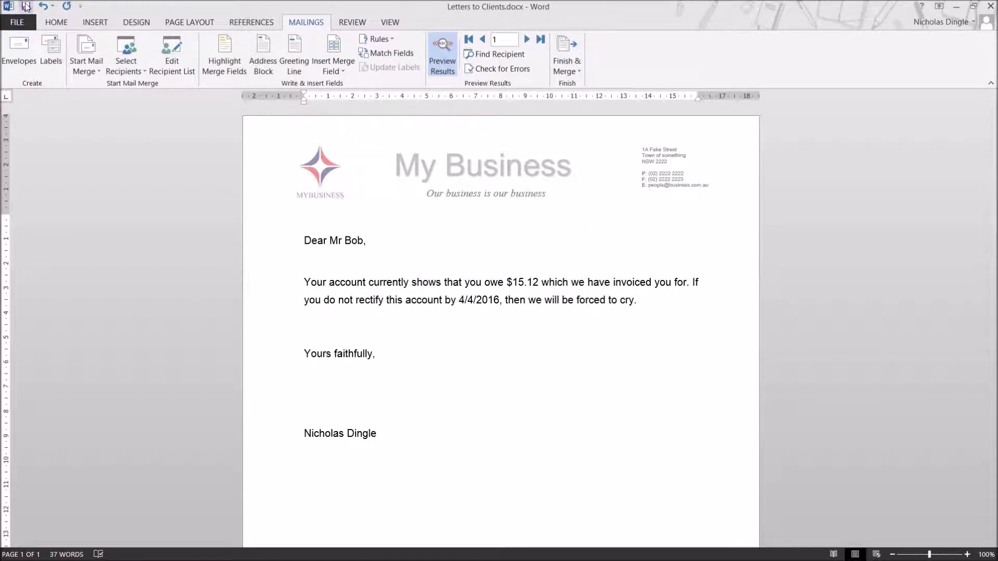
- Save the letter as the Word document Letters to Clients.docx in the Letter to clients folder within Documents
key("alt+f")
key("a")
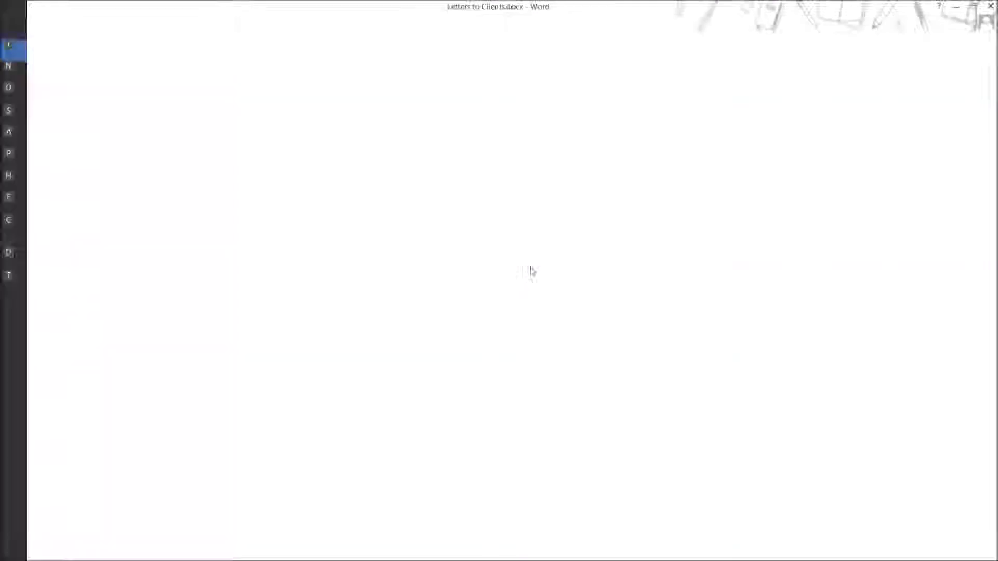
left_click(372, 134)
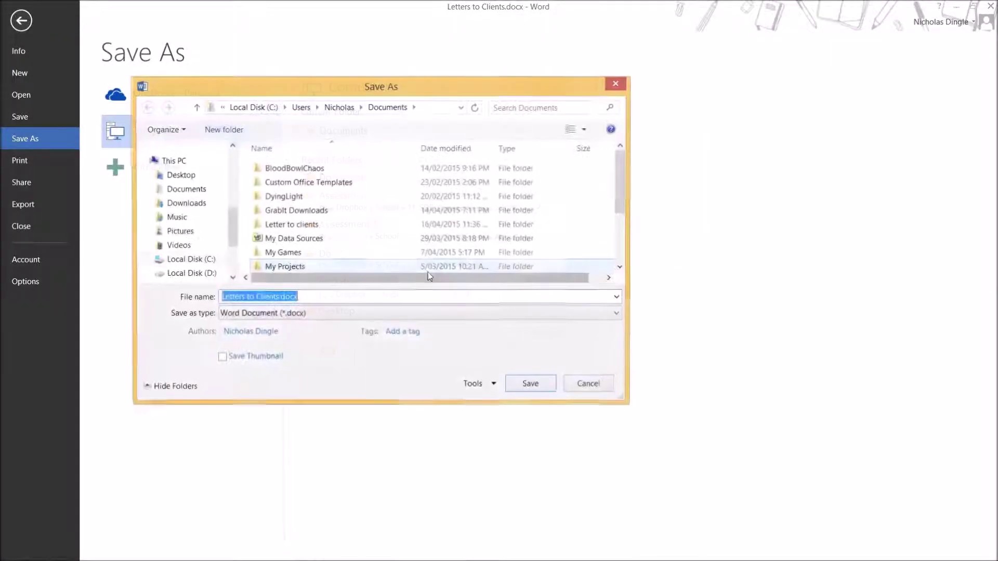
double_click(303, 224)
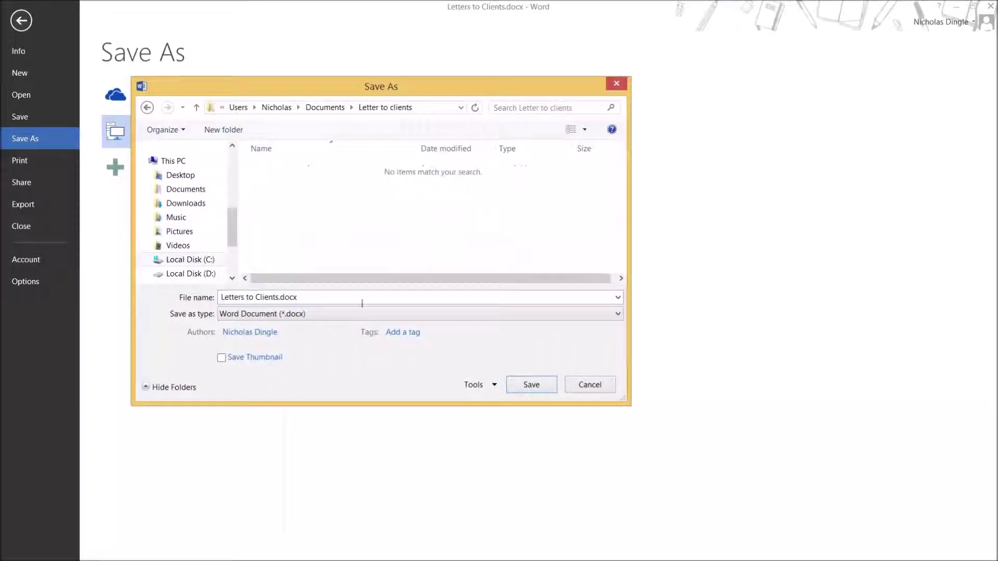
left_click(531, 385)
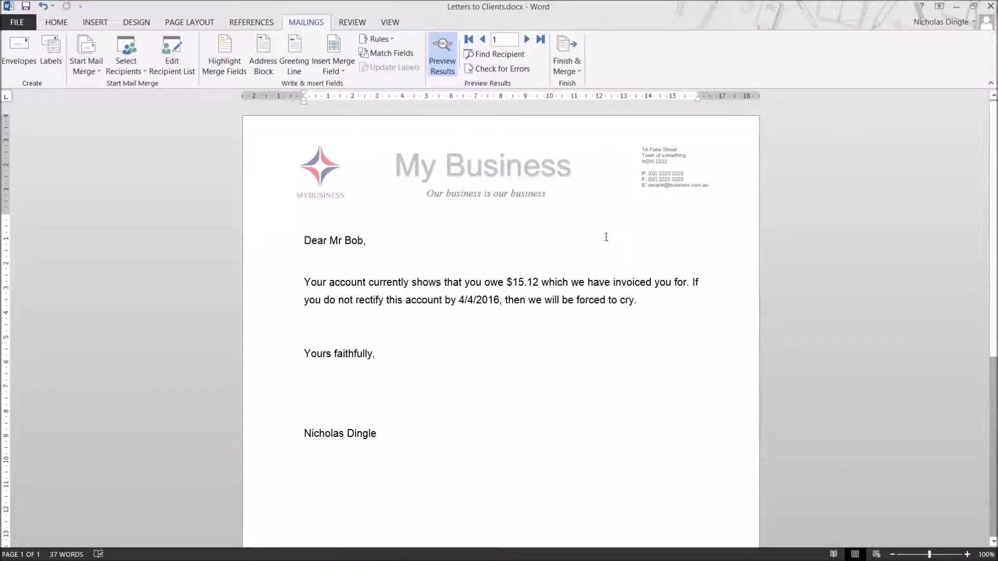
- Merge all records into a new document of individual editable letters
left_click(569, 72)
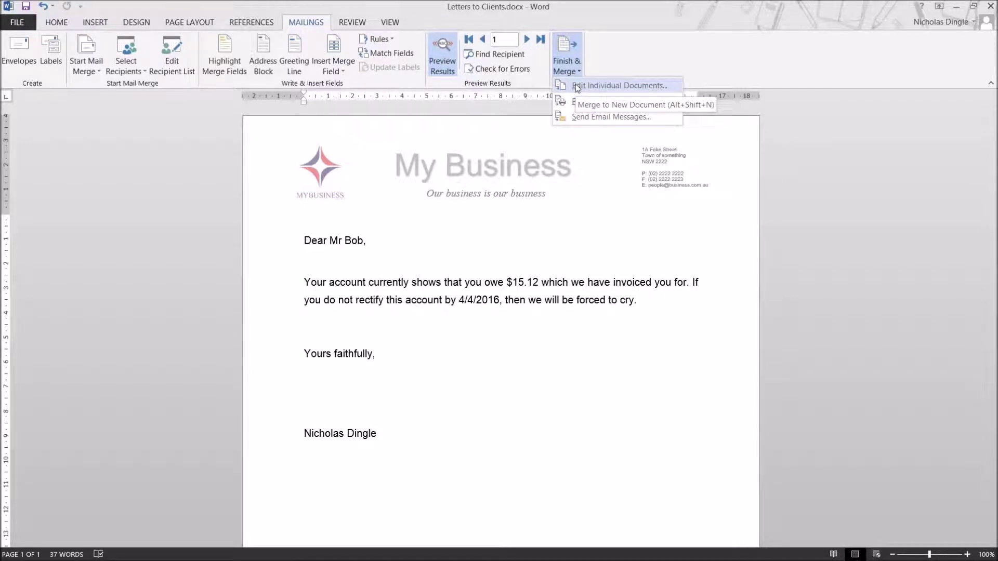
left_click(666, 84)
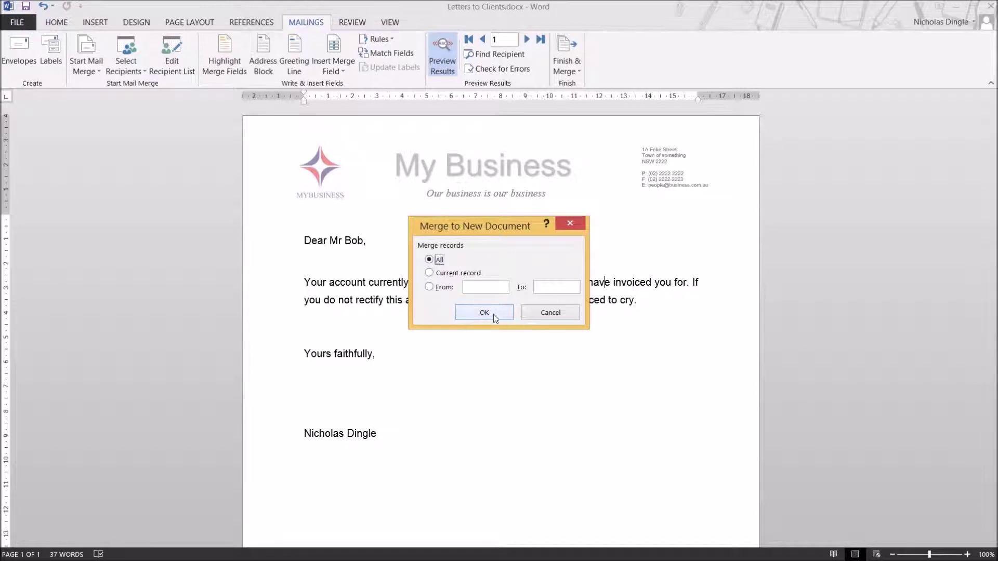
left_click(493, 313)
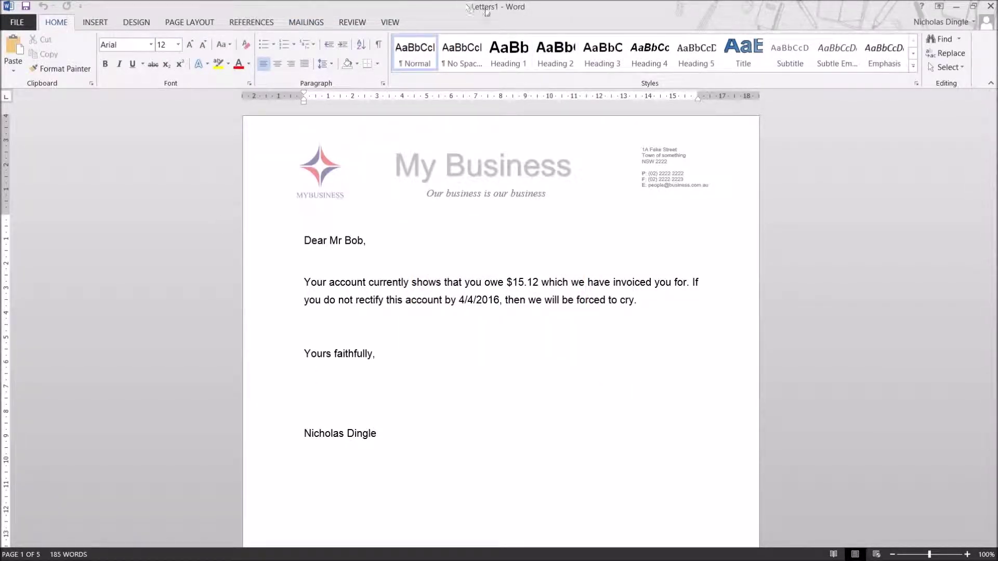
- Look through the merged letters to check each client's greeting, amount and date, and close the merged document without saving
scroll(583, 271, "down", 10)
scroll(583, 270, "up", 7)
scroll(583, 271, "down", 20)
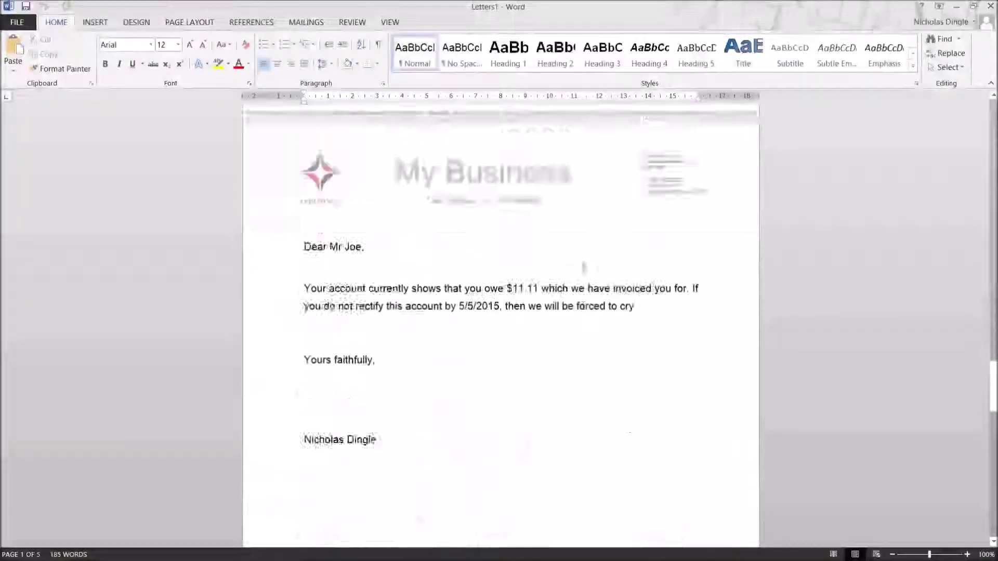
scroll(583, 269, "down", 18)
scroll(584, 275, "up", 8)
scroll(583, 282, "up", 5)
scroll(582, 364, "down", 20)
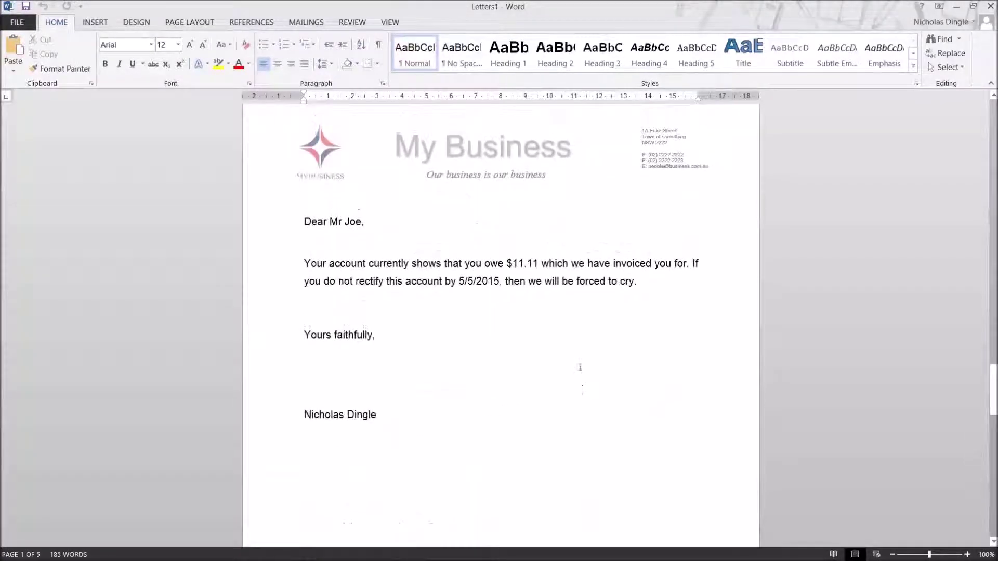
left_click(991, 7)
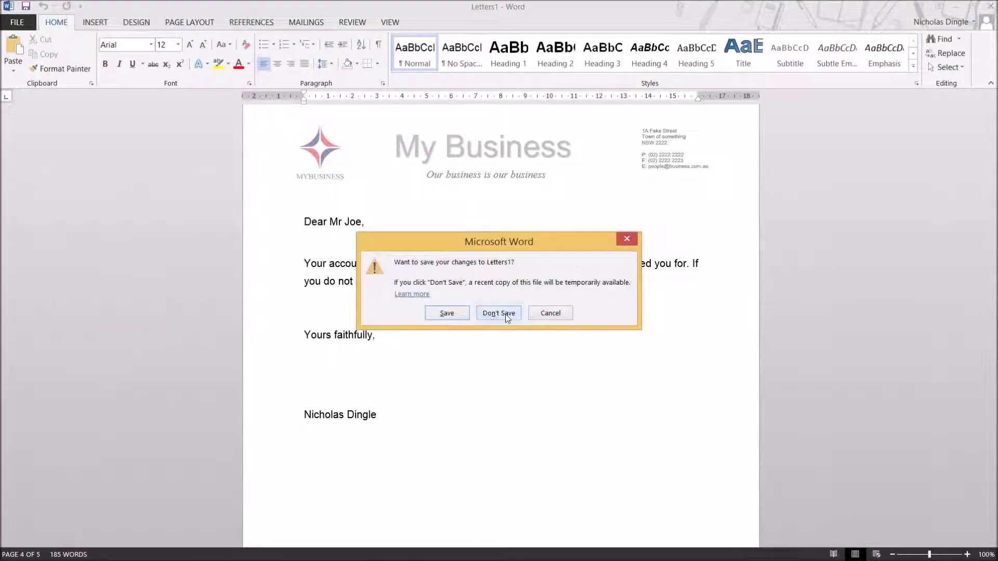
left_click(498, 313)
- Merge the letter to the printer for all records
left_click(567, 57)
left_click(596, 102)
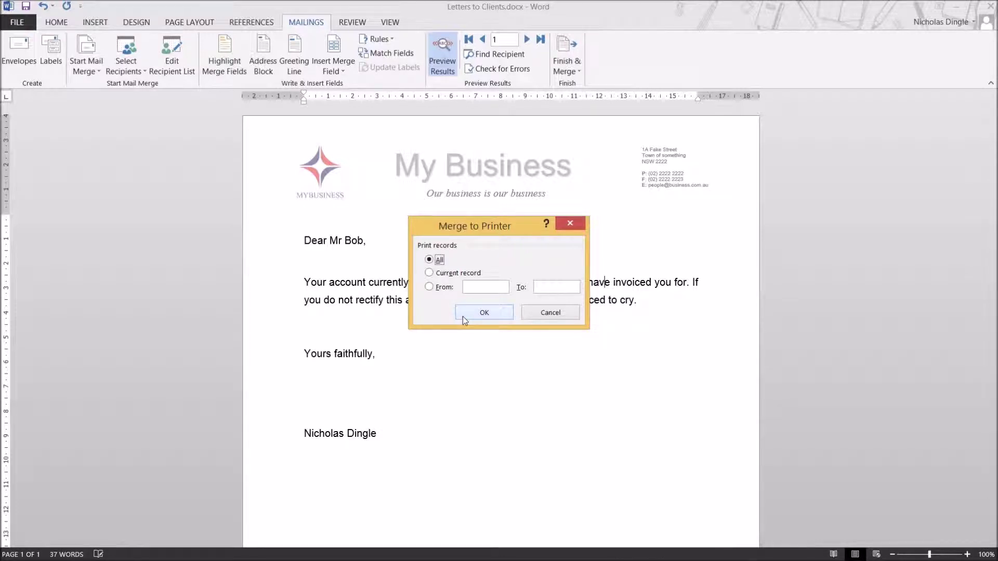
left_click(463, 317)
left_click(505, 310)
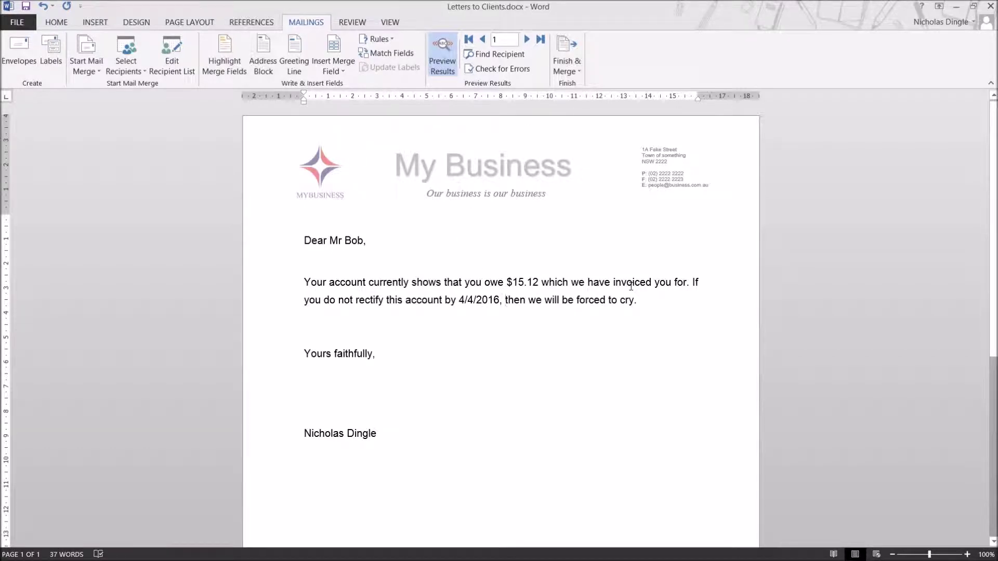